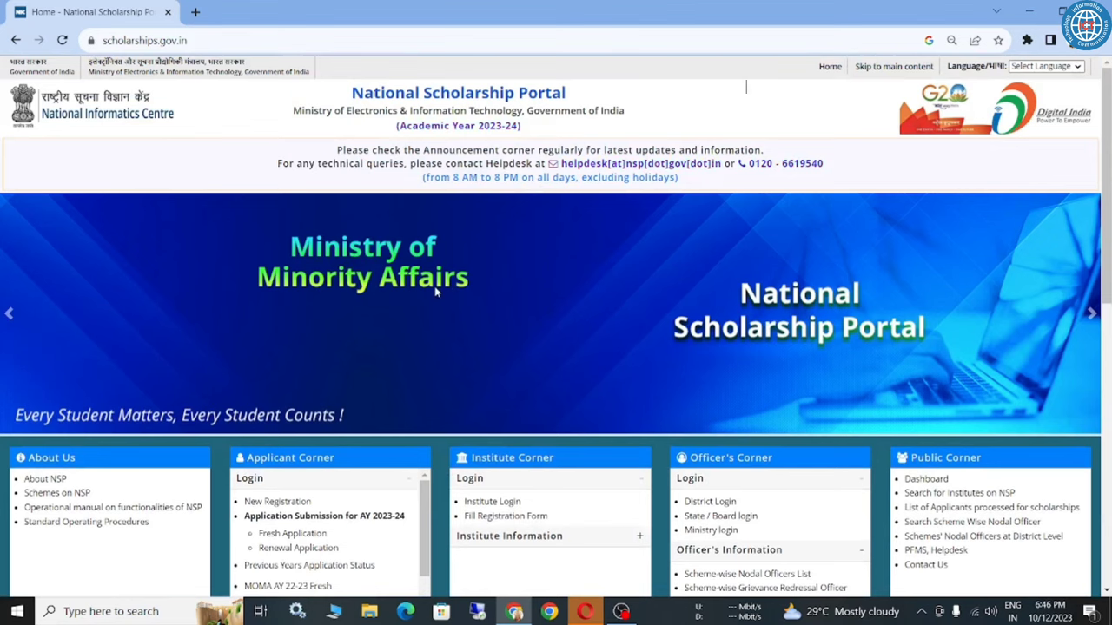
Review the portal home page, including its title and the announcement about checking updates.
scroll(471, 260, down, 3)
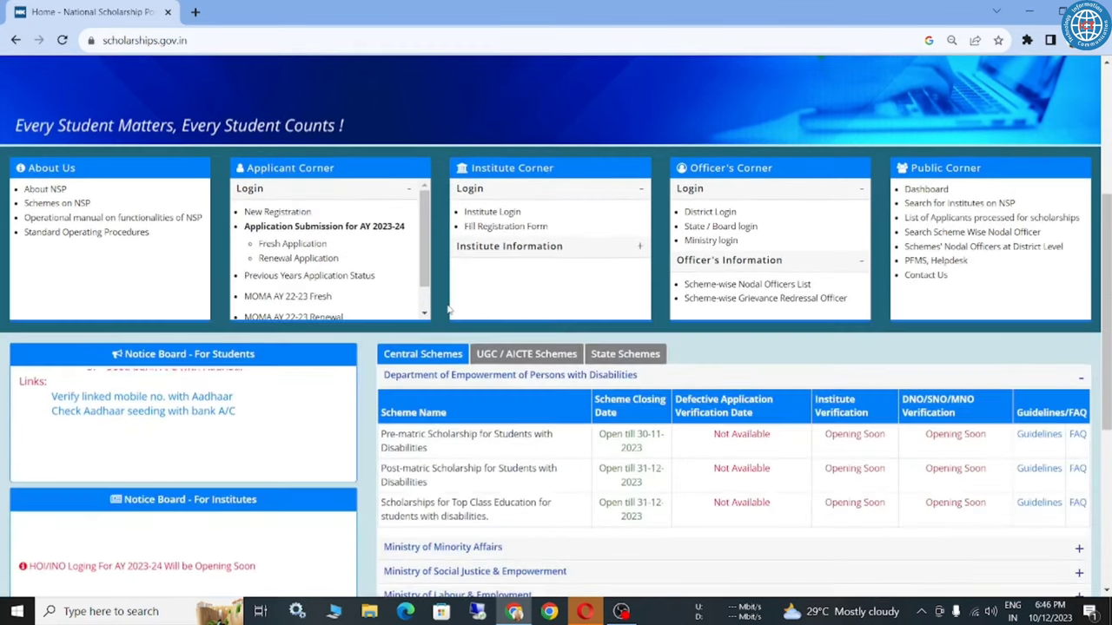
scroll(448, 310, up, 3)
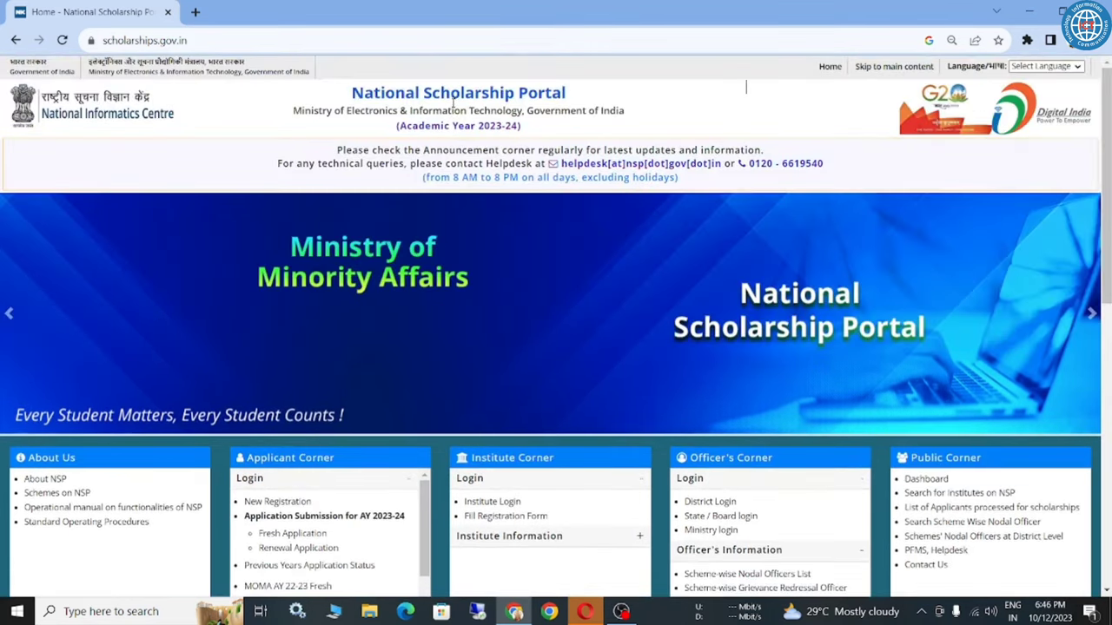
triple_click(453, 99)
click(558, 134)
triple_click(521, 149)
click(583, 128)
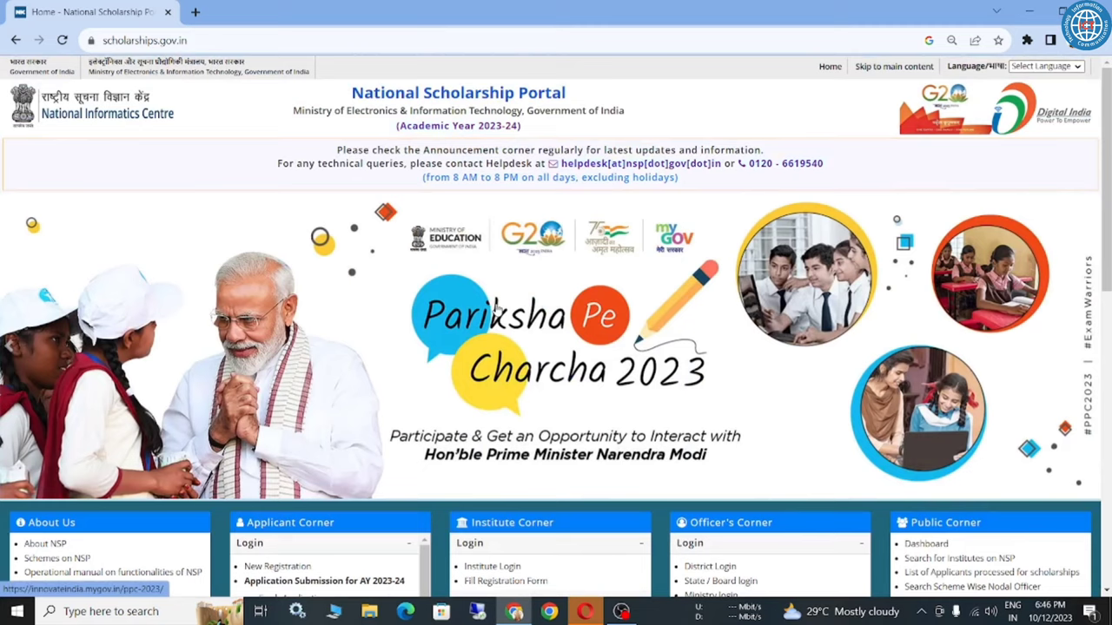
scroll(497, 306, down, 7)
scroll(497, 305, up, 7)
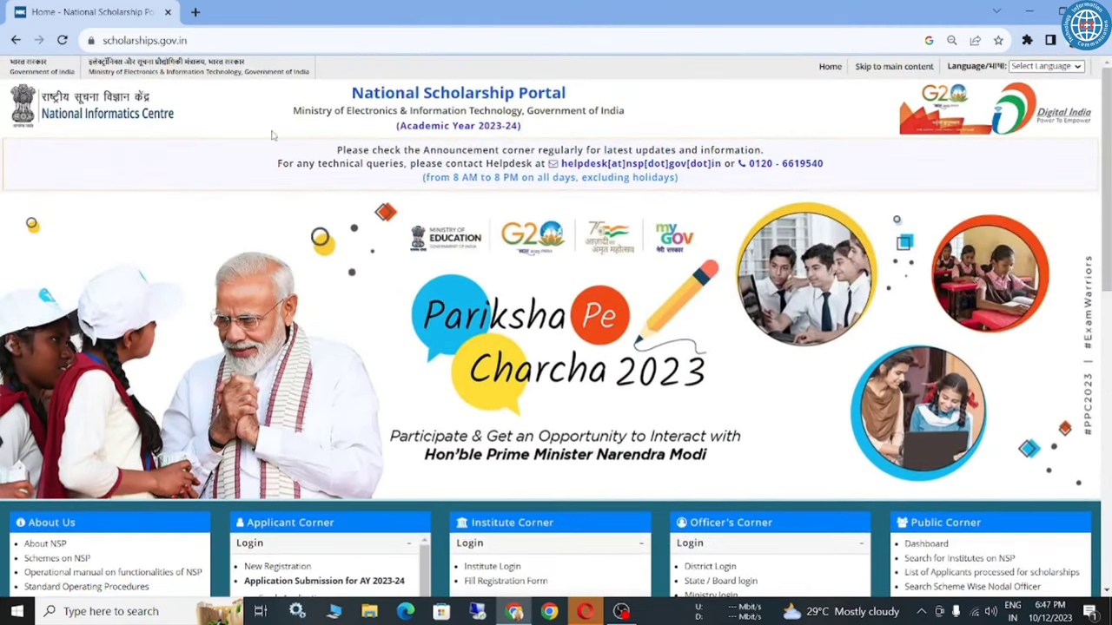
scroll(341, 142, down, 3)
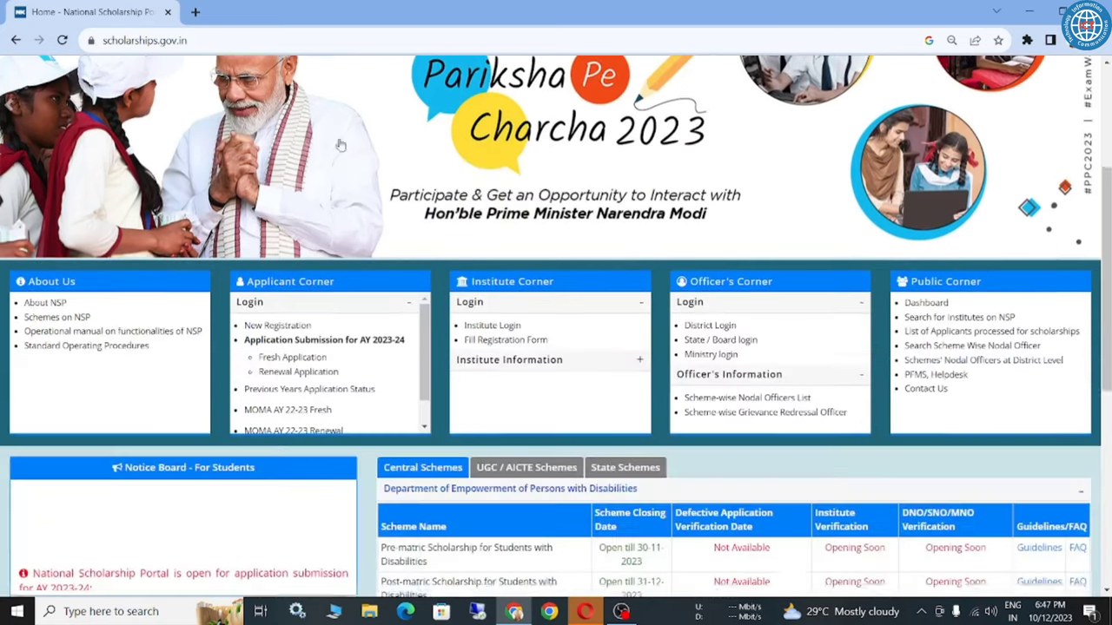
scroll(317, 210, down, 3)
scroll(348, 217, up, 7)
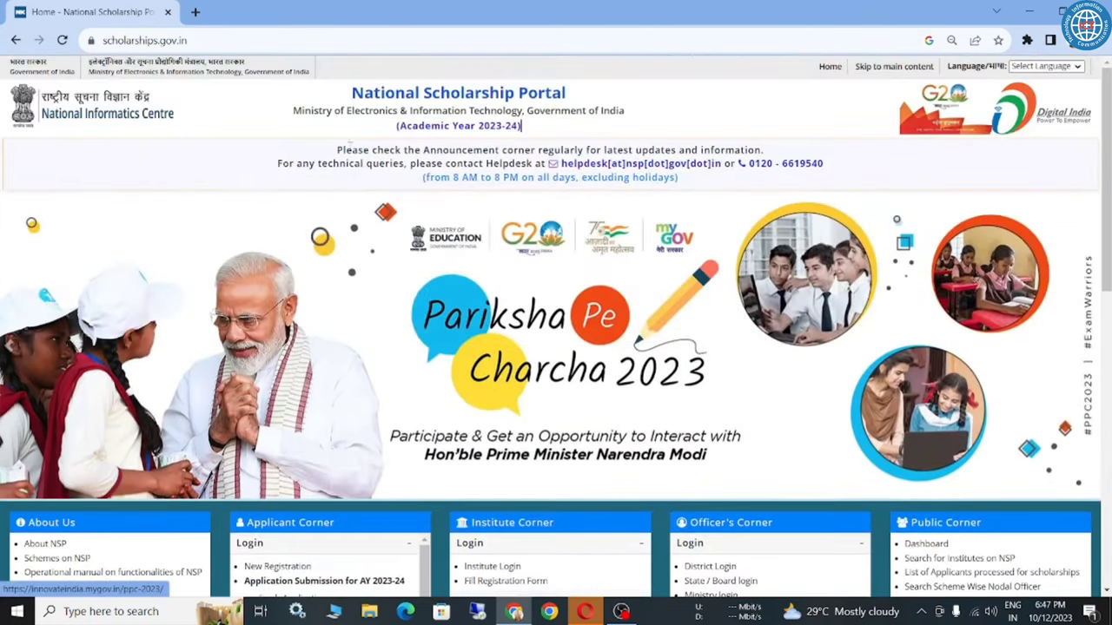
scroll(373, 225, down, 4)
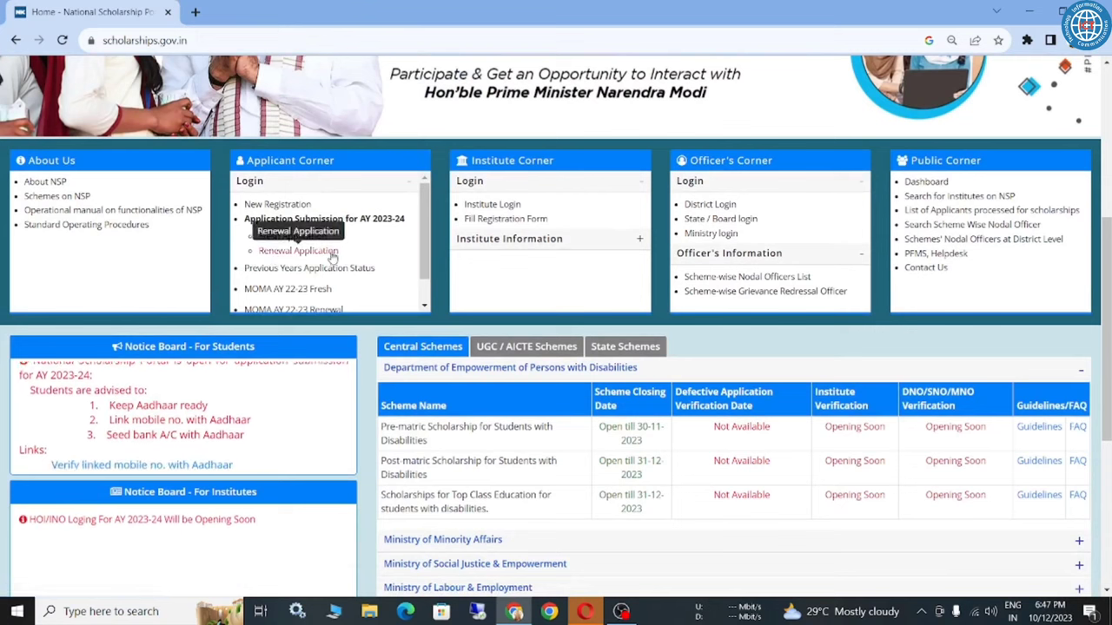
Go from the Renewal Application link to the AY 2023-24 renewal login page.
drag(339, 250, 267, 252)
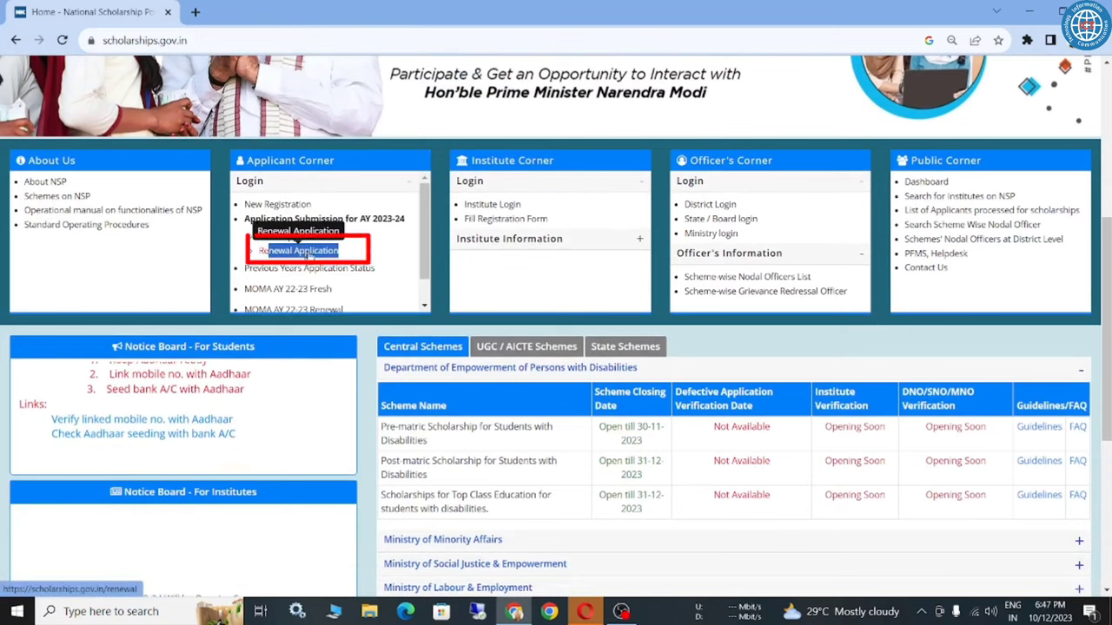
click(387, 253)
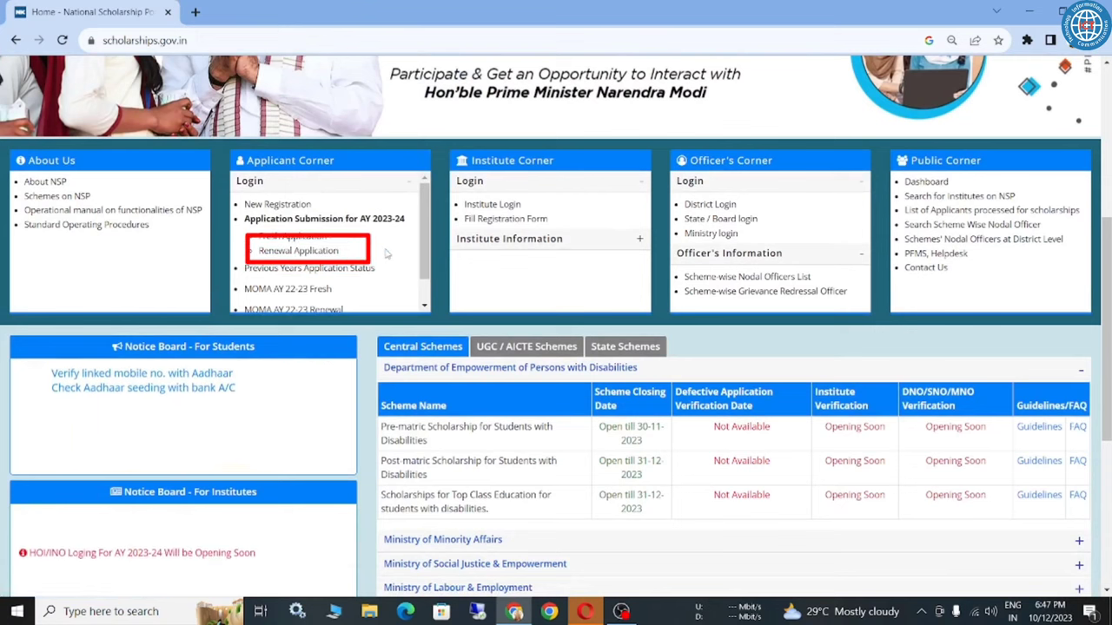
scroll(387, 253, down, 1)
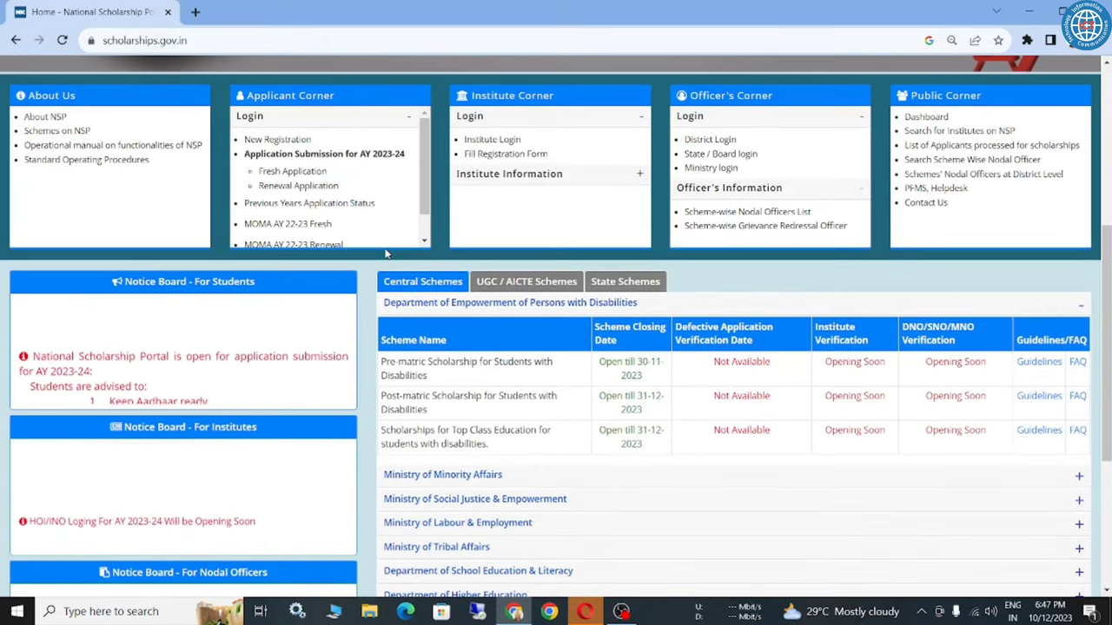
click(300, 186)
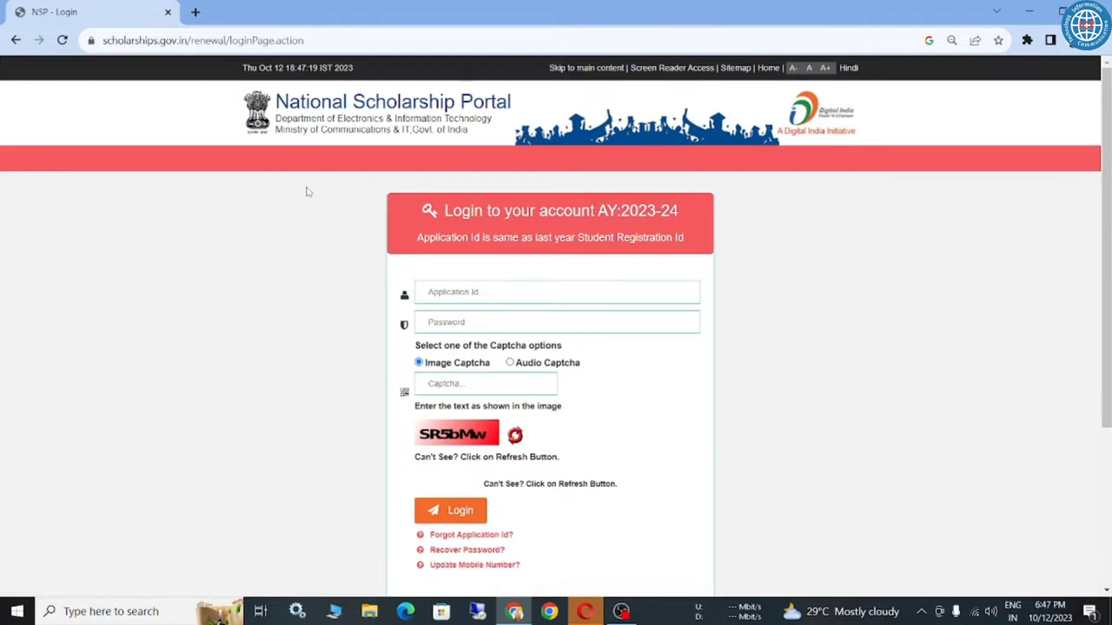
Review the forgotten Application Id and password help links, then choose Update Mobile Number.
click(453, 294)
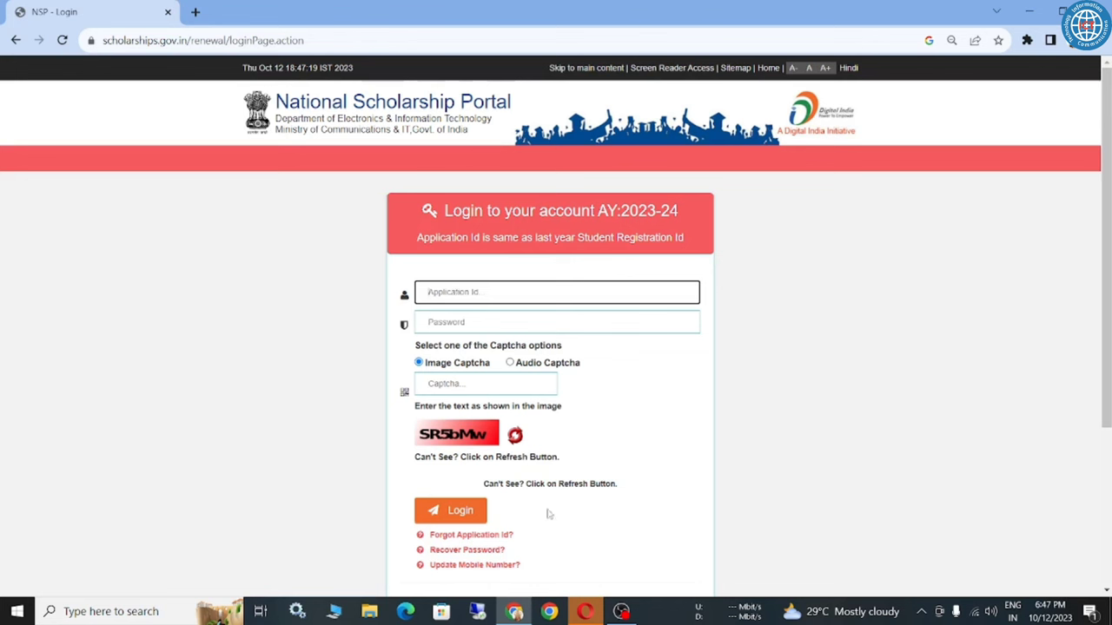
drag(516, 535, 458, 555)
click(571, 529)
click(585, 540)
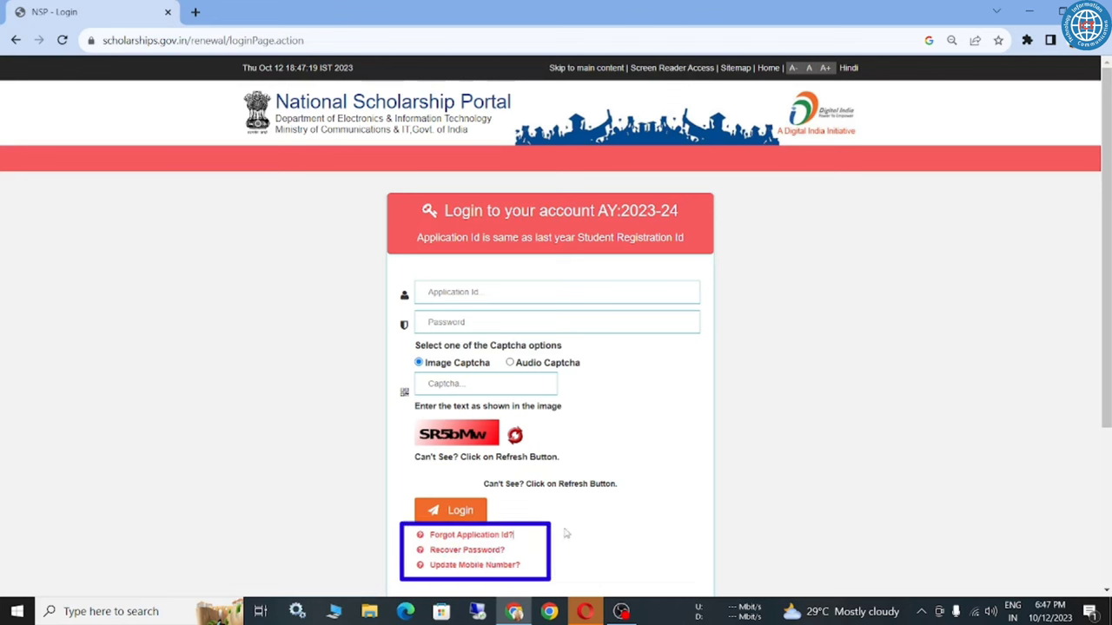
click(512, 566)
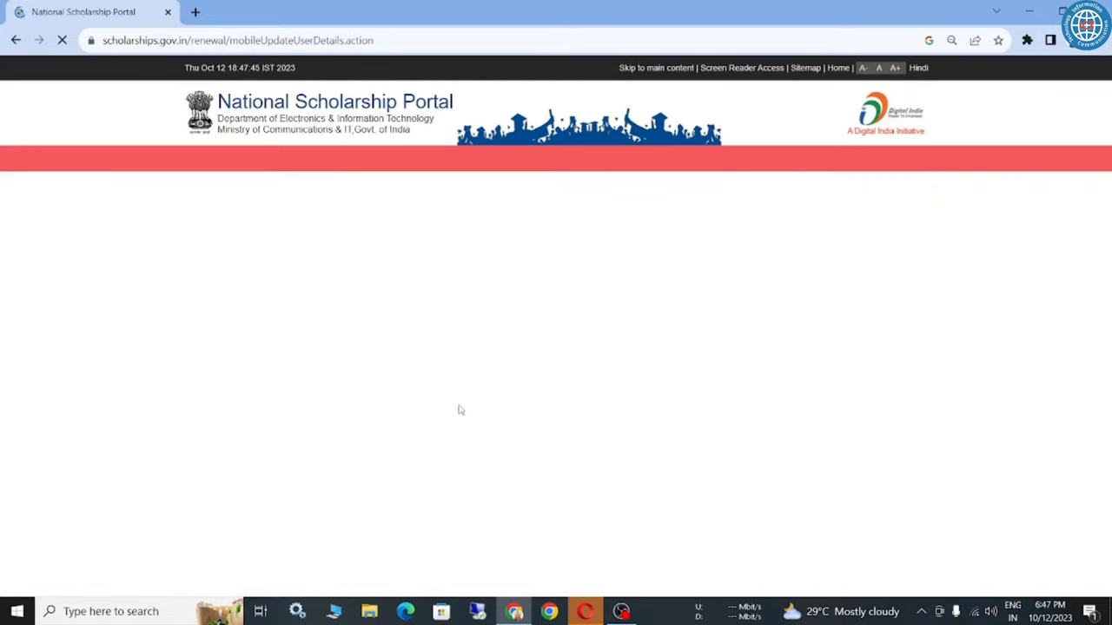
Look over the Application Id, Applicant Name and Old Mobile Number fields, then go back to login.
scroll(456, 392, down, 2)
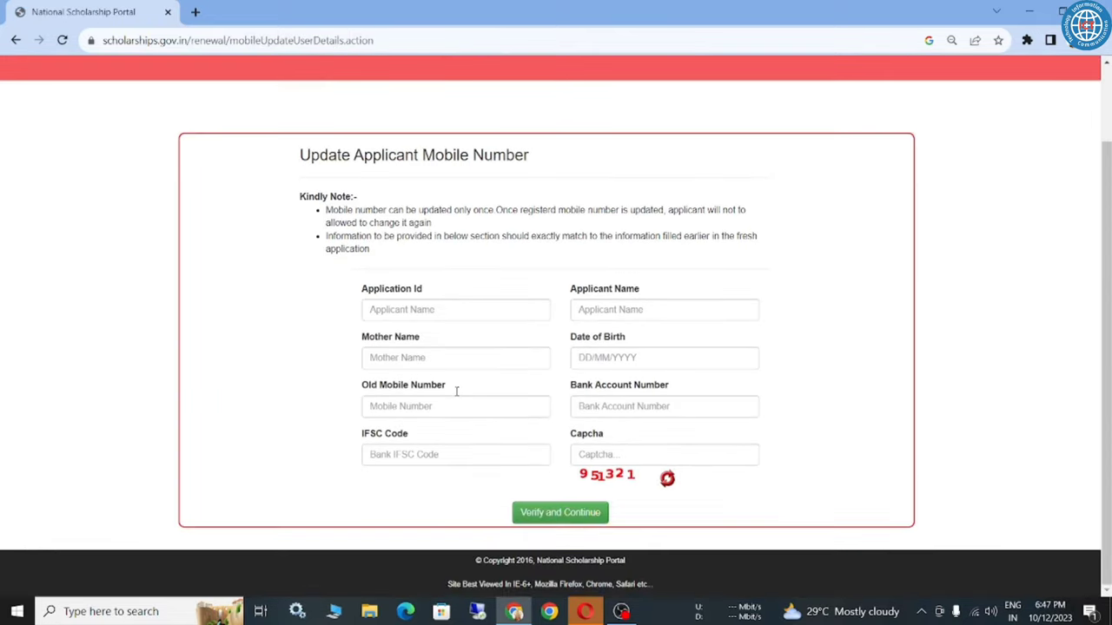
triple_click(397, 296)
click(453, 293)
click(422, 310)
click(464, 281)
double_click(598, 291)
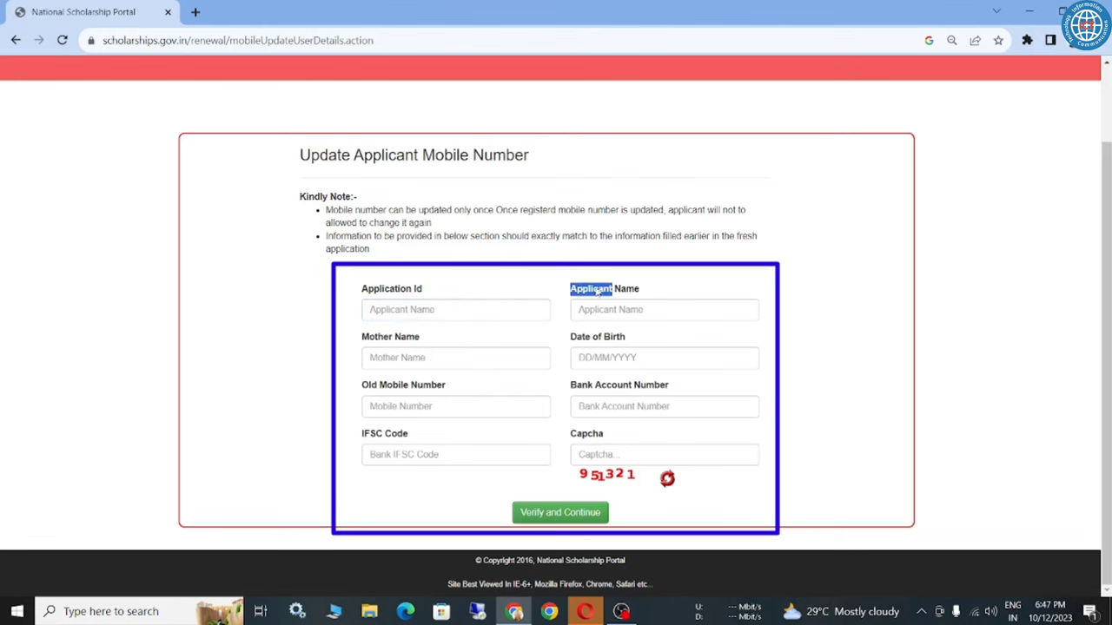
click(508, 280)
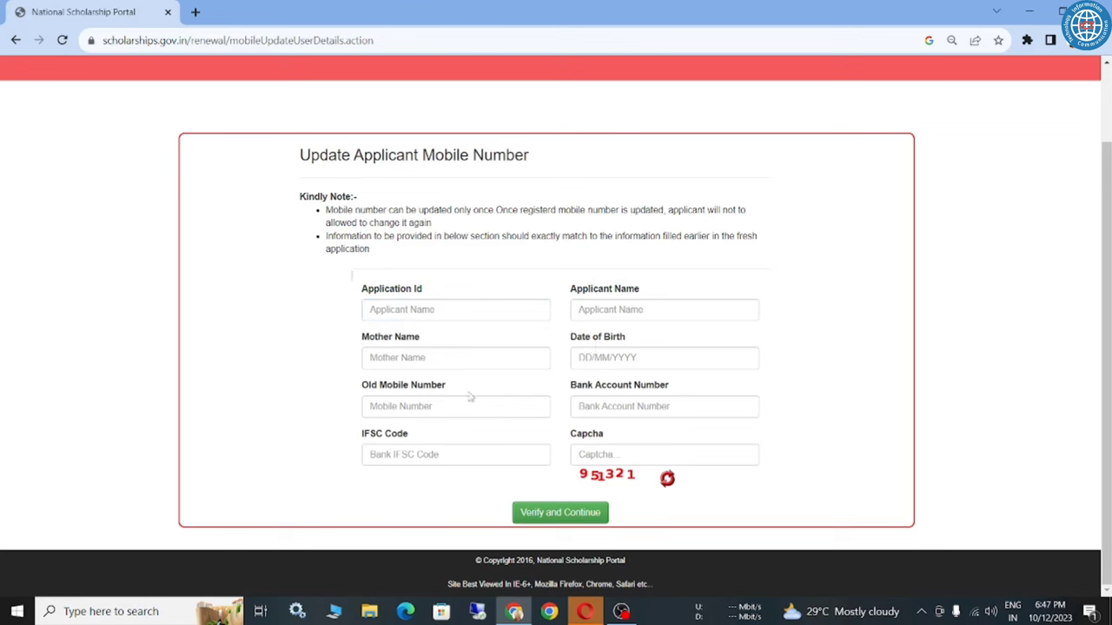
triple_click(392, 387)
click(348, 400)
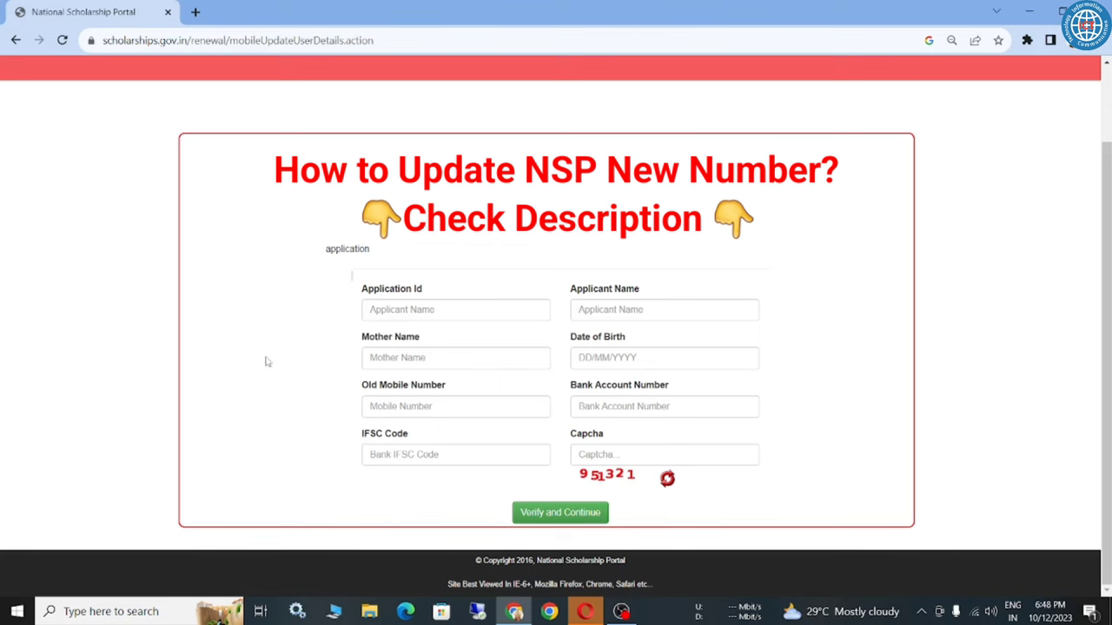
click(15, 40)
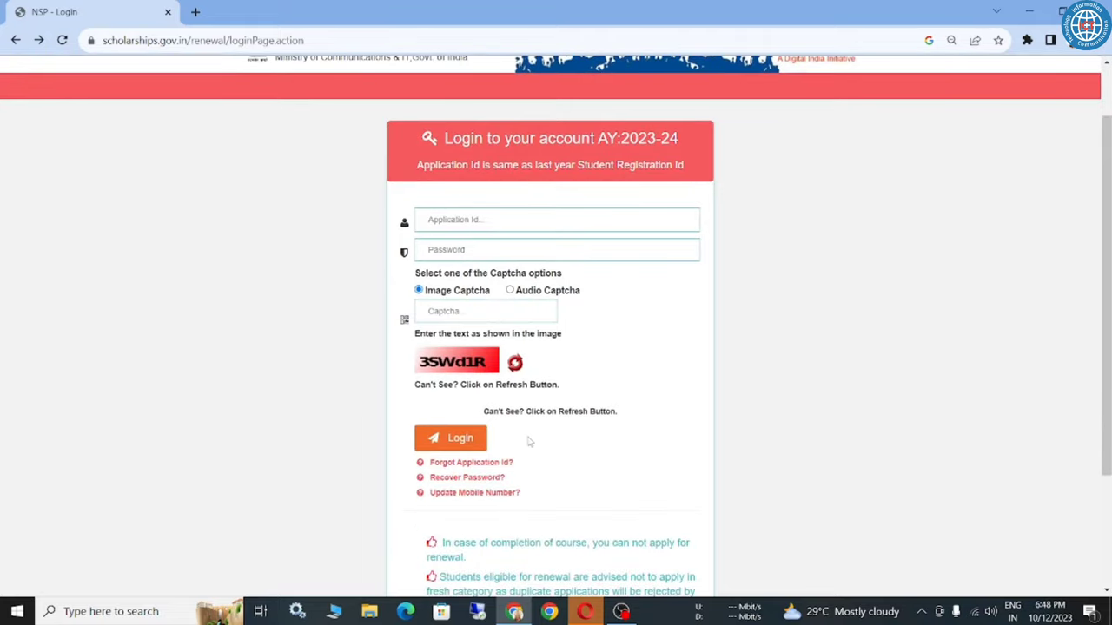
Enter the Application Id and account password, then log in to the renewal account.
scroll(487, 364, up, 1)
click(436, 298)
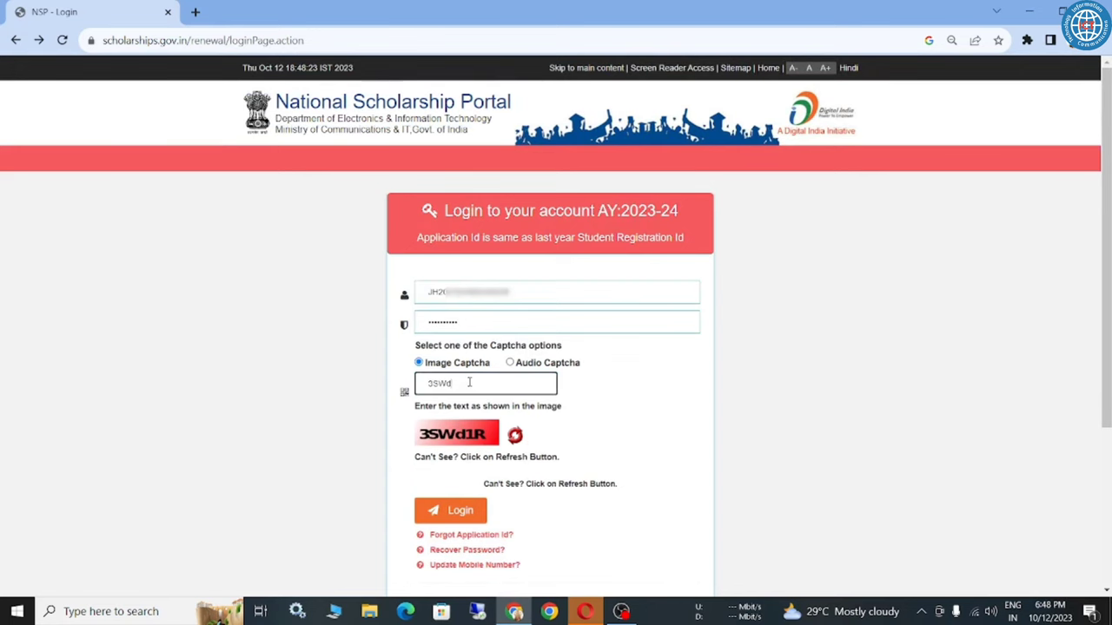
click(451, 512)
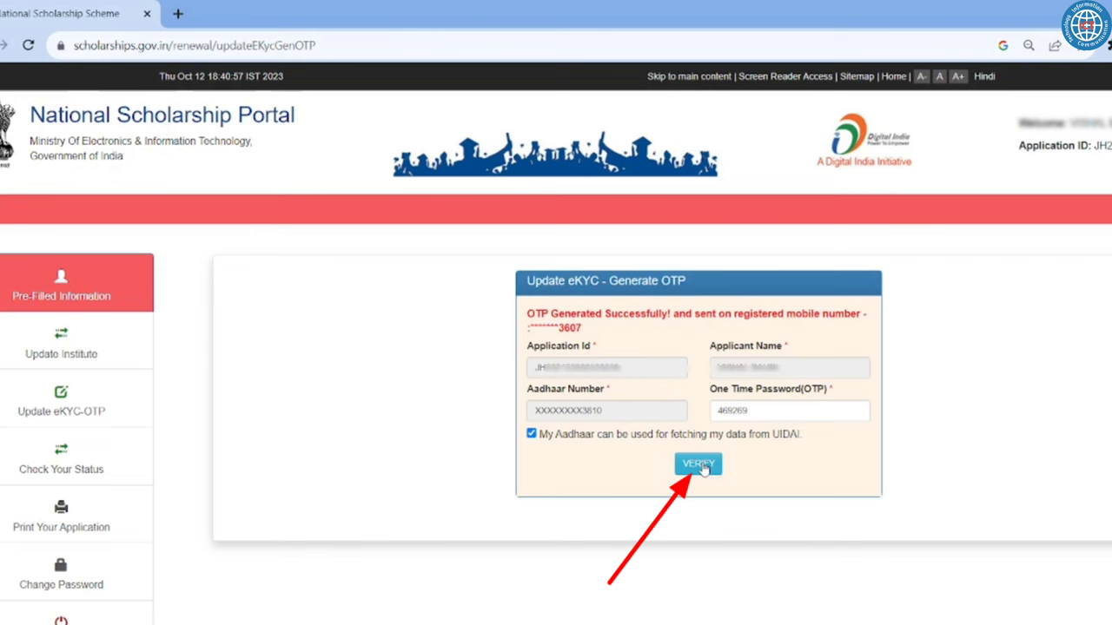
Submit the entered OTP with VERIFY to complete Aadhaar eKYC.
click(700, 465)
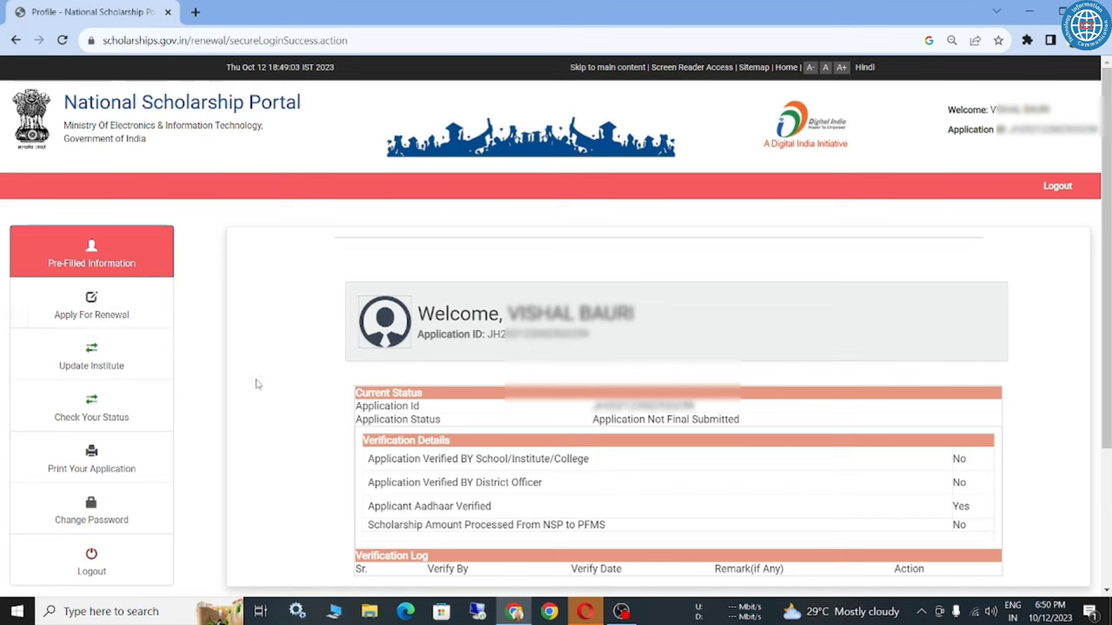
Scroll through the Apply For Renewal form, then go to Update Institute.
click(119, 308)
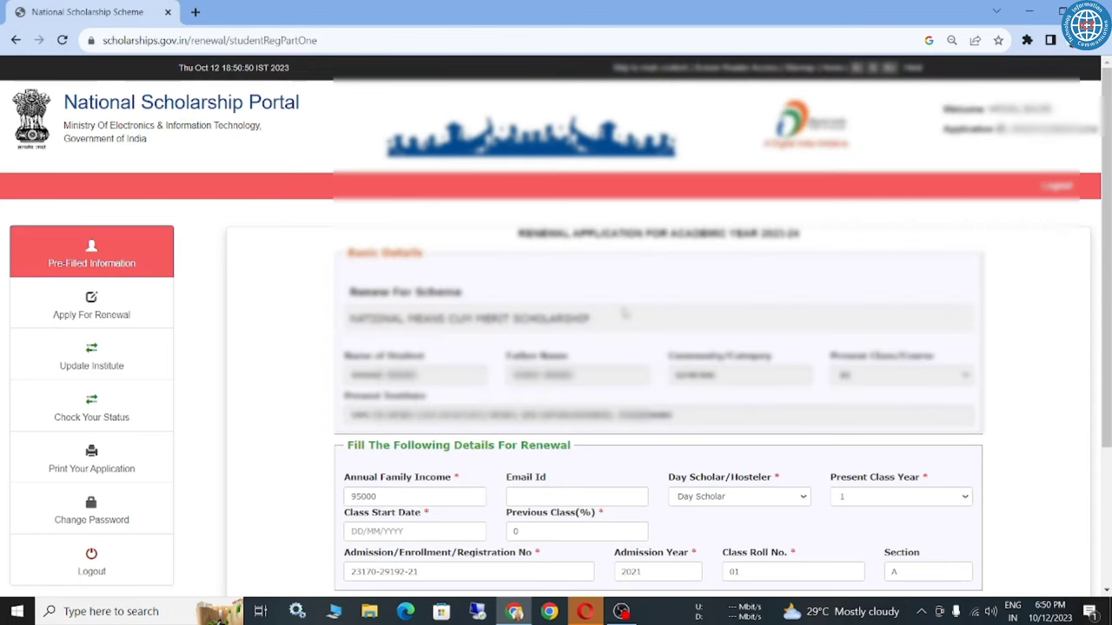
scroll(624, 313, down, 3)
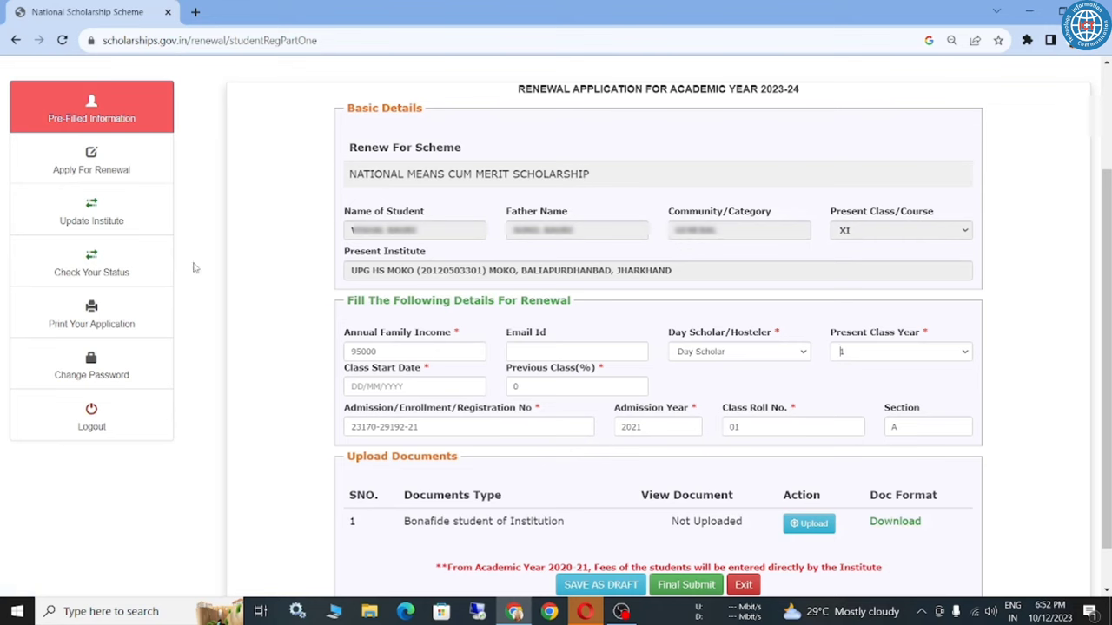
click(116, 220)
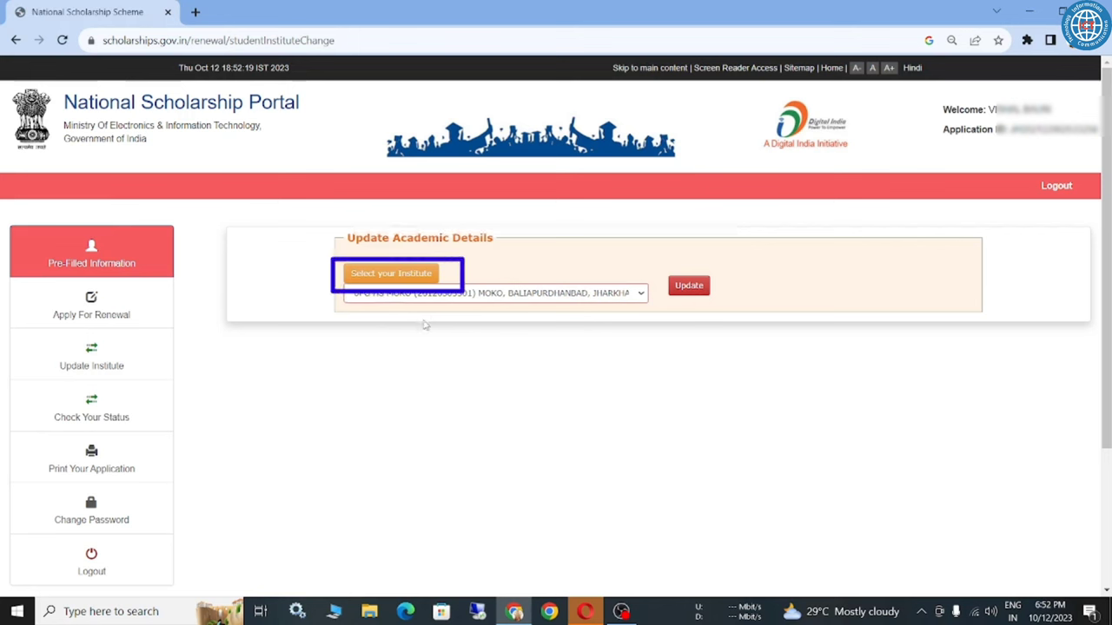
In the institute selector, choose state JHARKHAND and district DHANBAD and load the institution list.
click(417, 273)
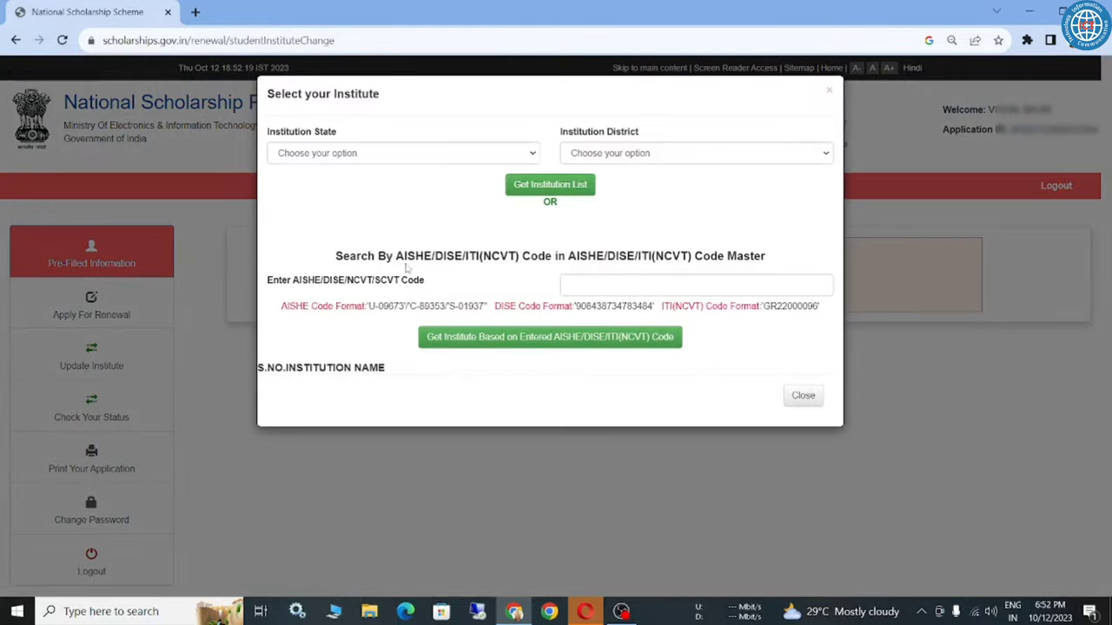
click(352, 155)
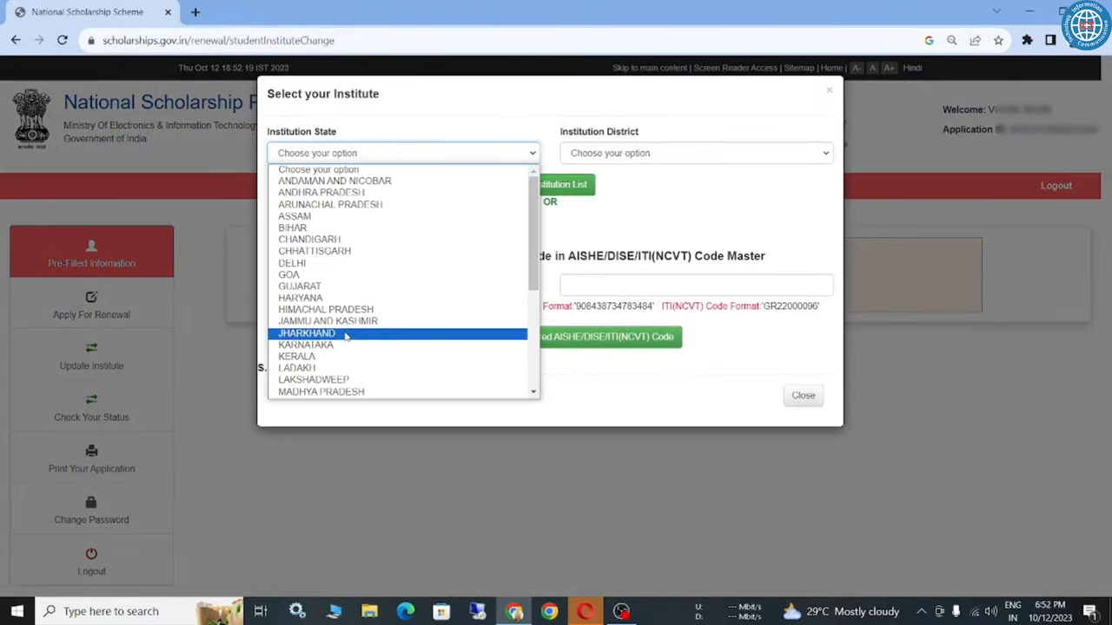
scroll(351, 323, down, 5)
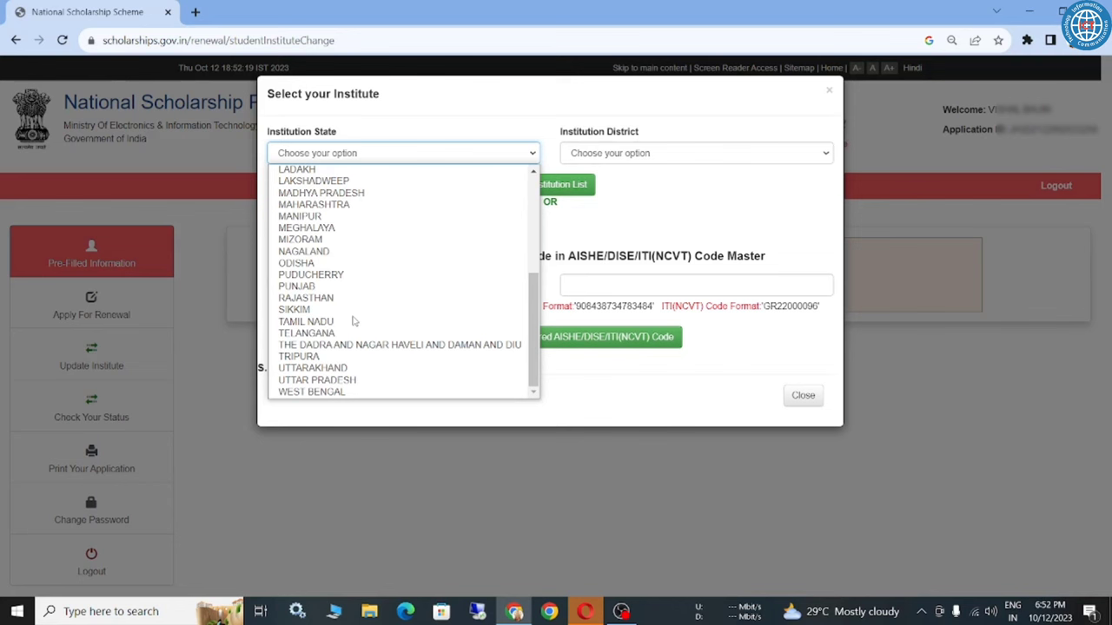
scroll(352, 321, up, 5)
scroll(352, 321, down, 5)
scroll(354, 321, up, 5)
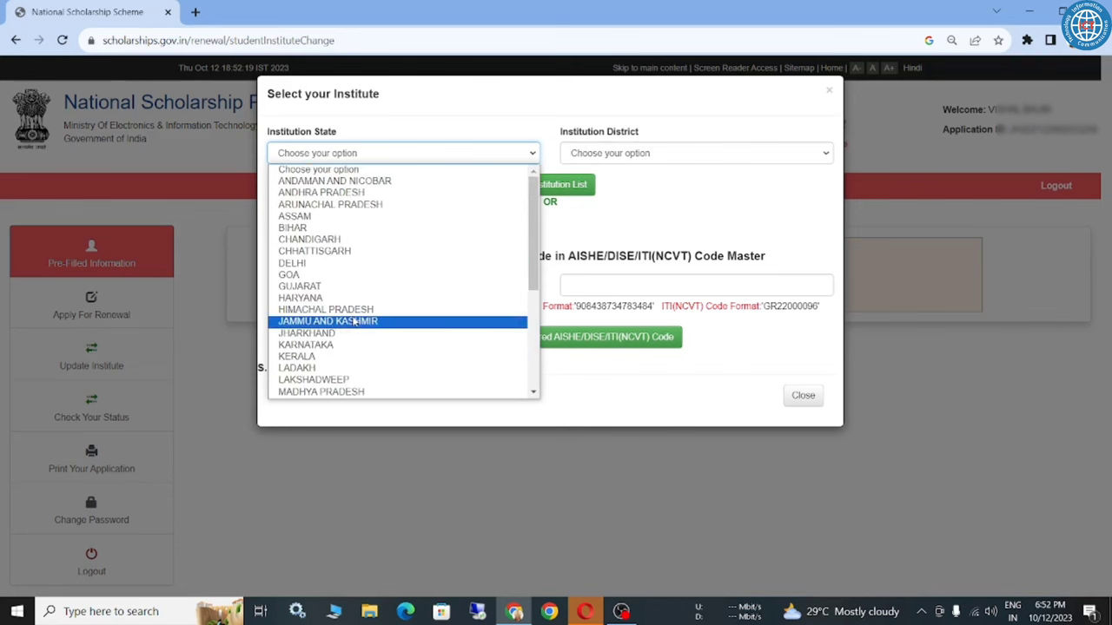
click(345, 334)
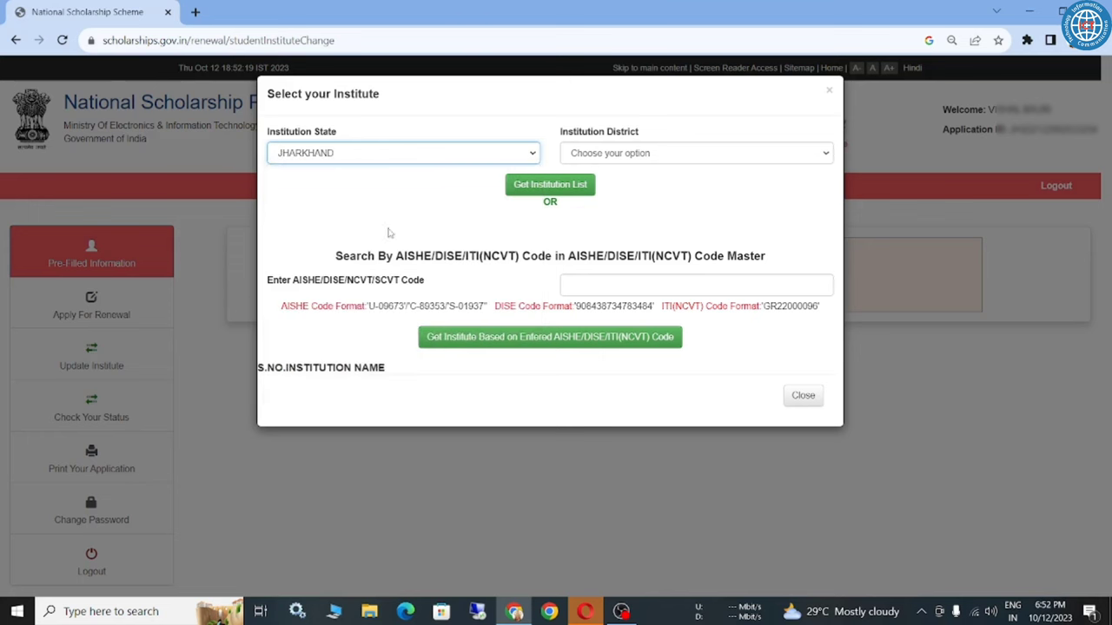
click(608, 154)
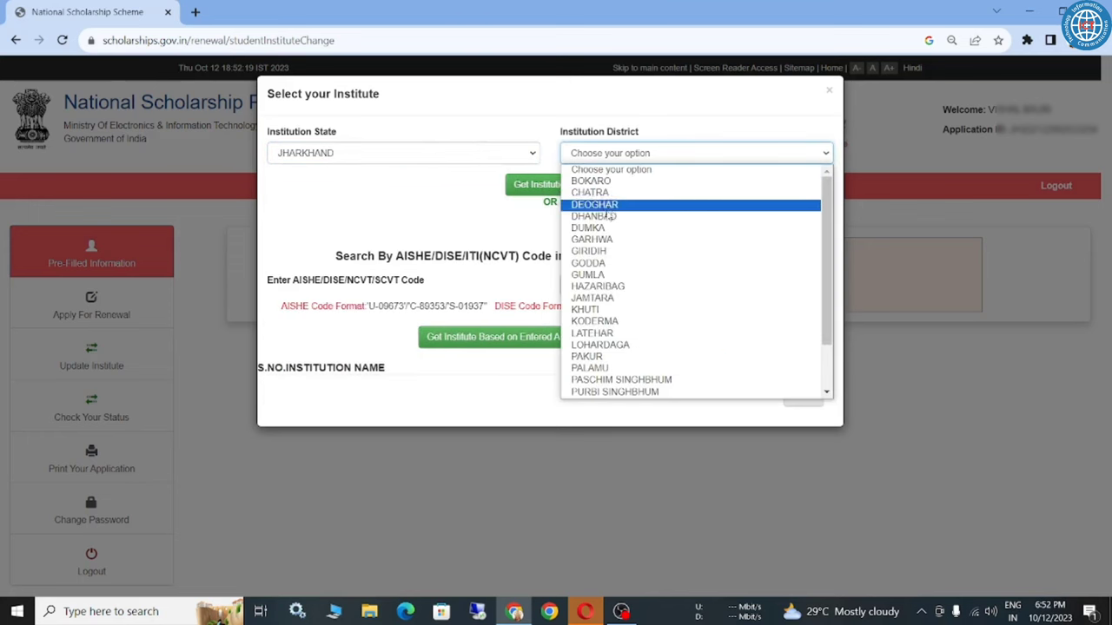
click(608, 217)
click(556, 150)
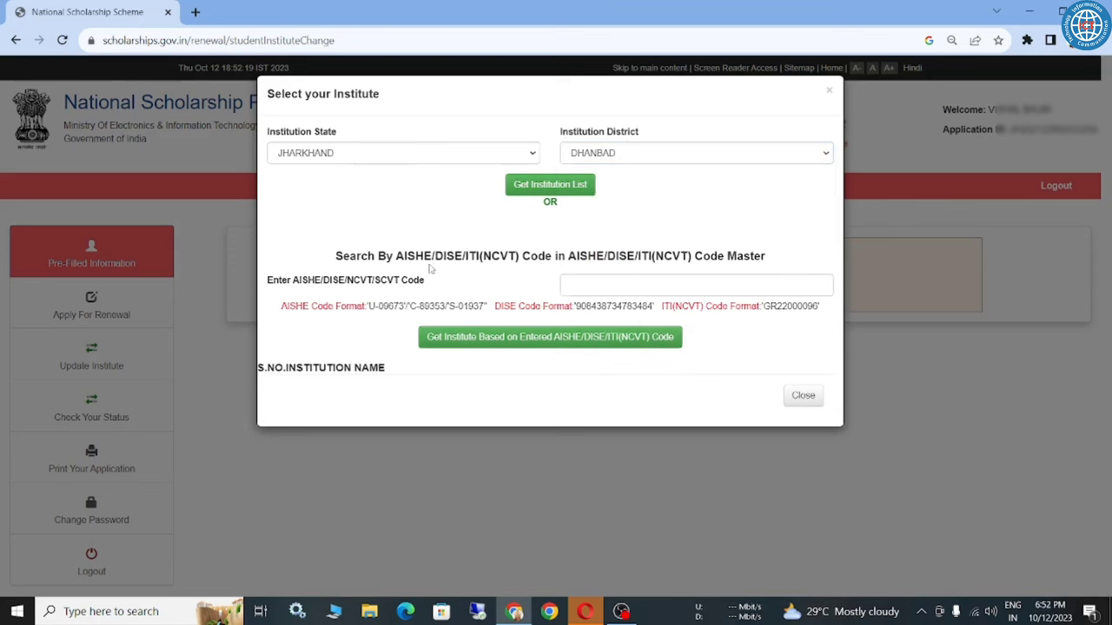
click(575, 185)
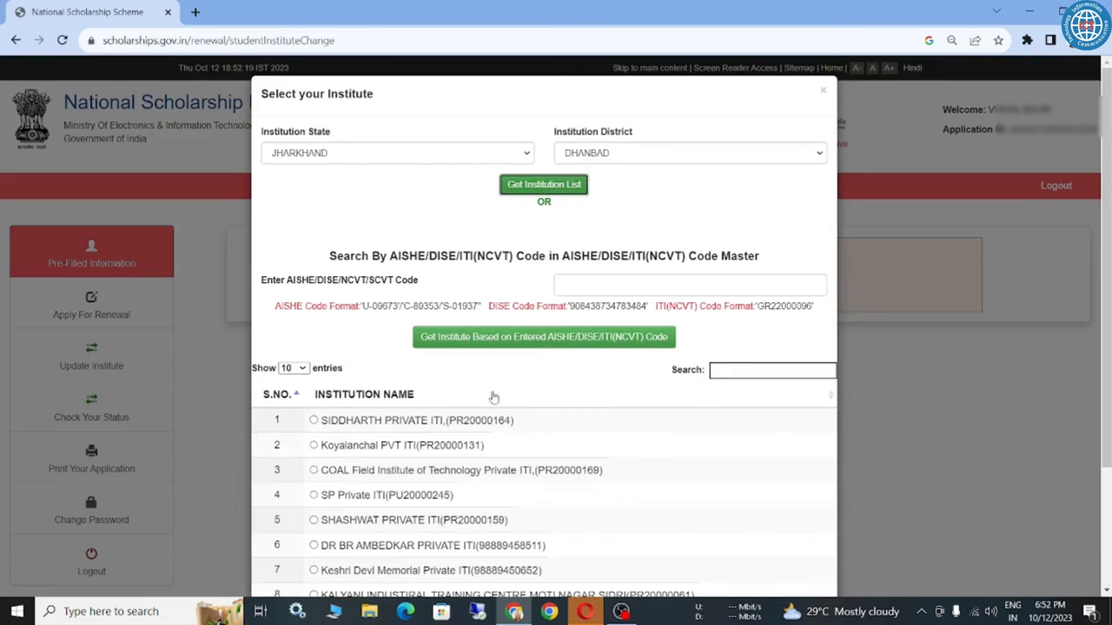
Search 'bali', select +2 HIGH SCHOOL BALIAPUR, and update the academic details.
click(771, 369)
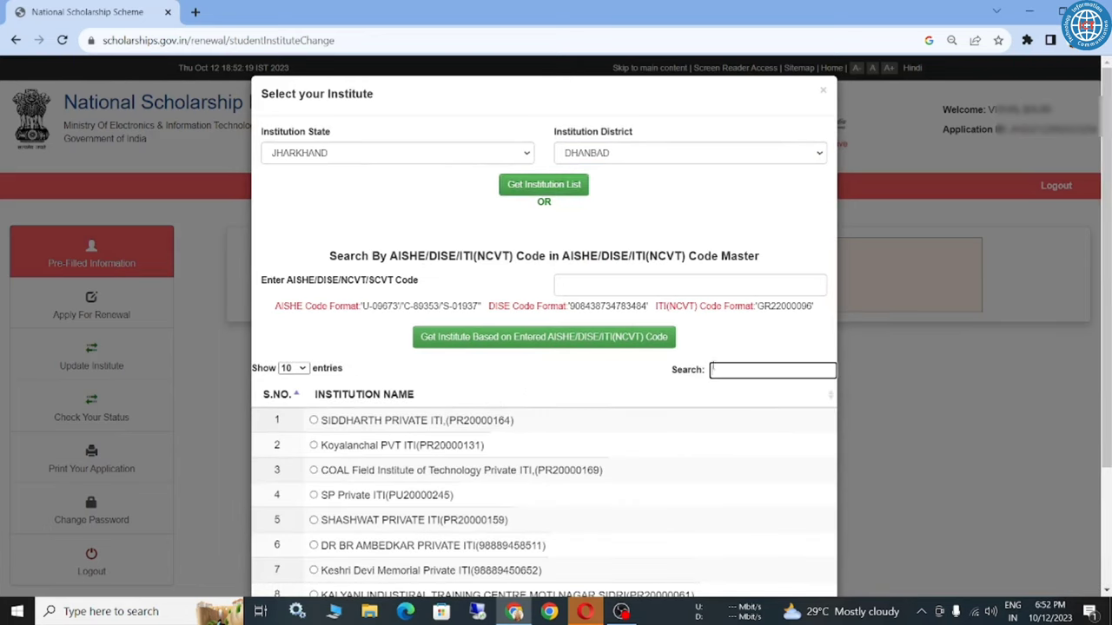
scroll(702, 384, down, 2)
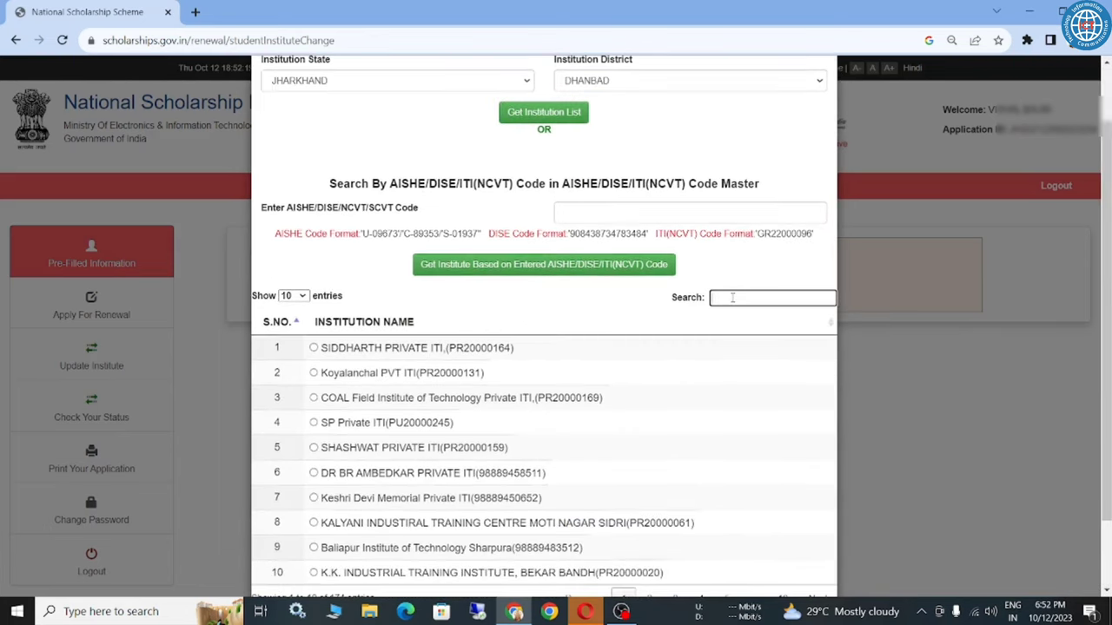
text(bali)
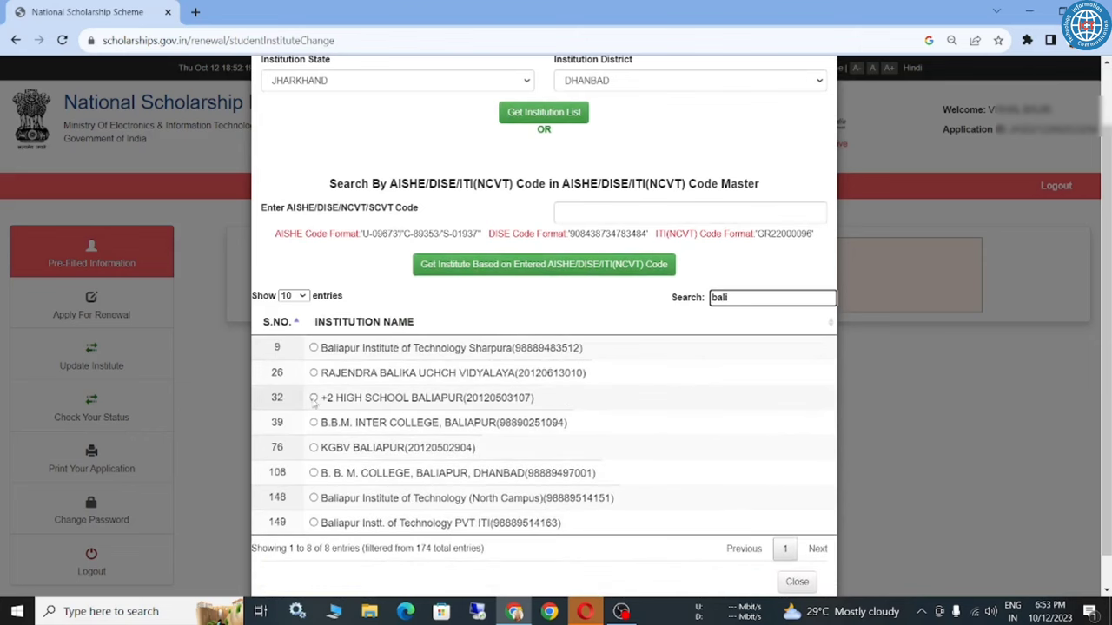
click(313, 398)
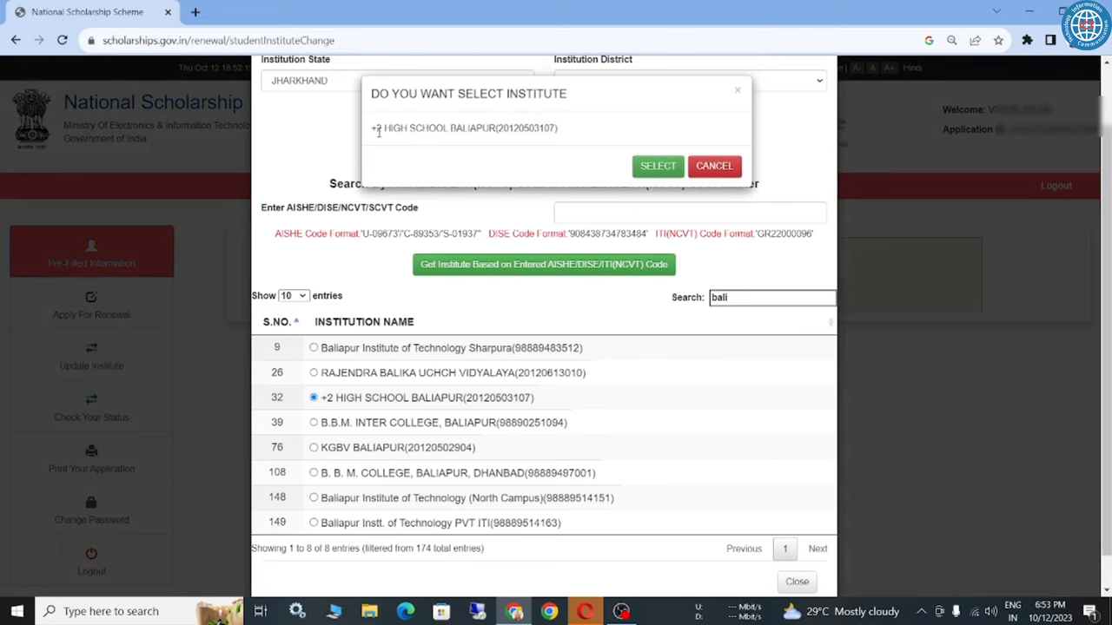
click(659, 165)
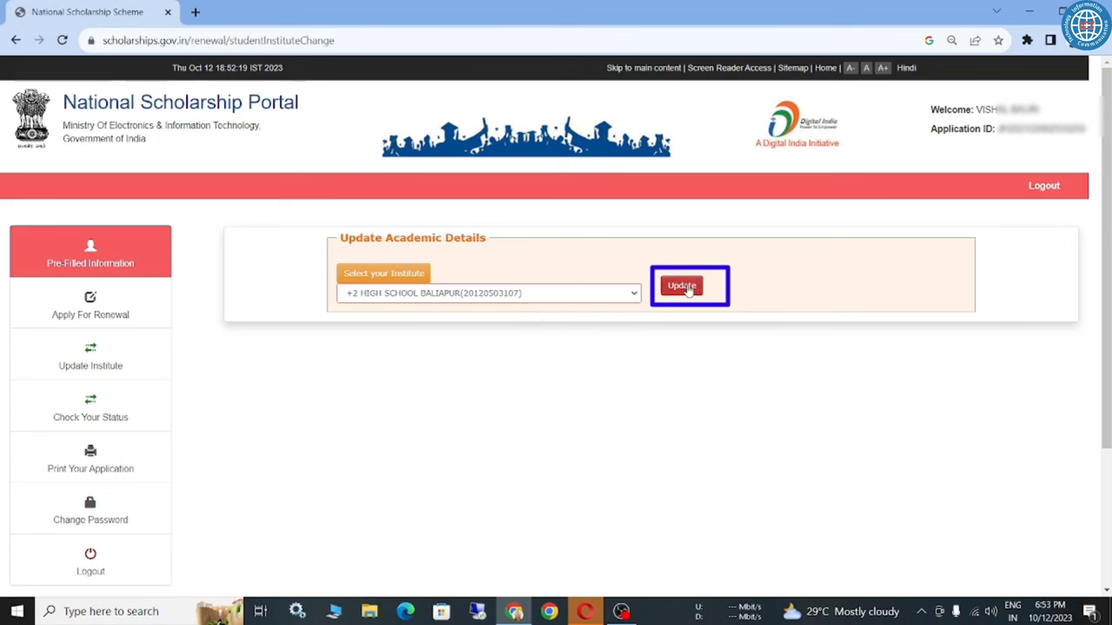
click(686, 289)
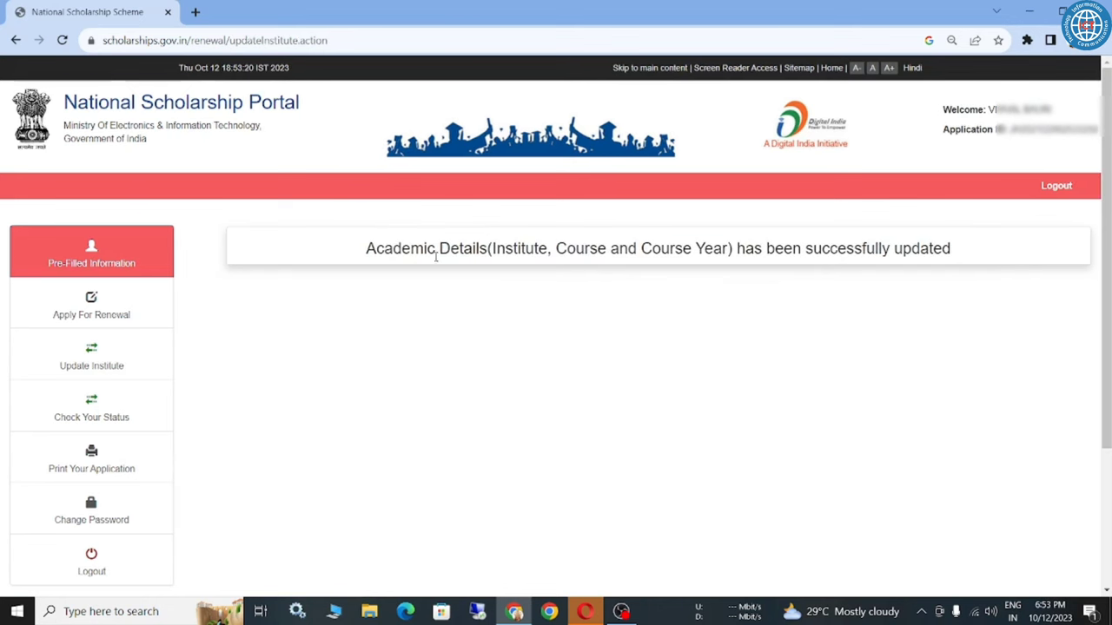
triple_click(686, 248)
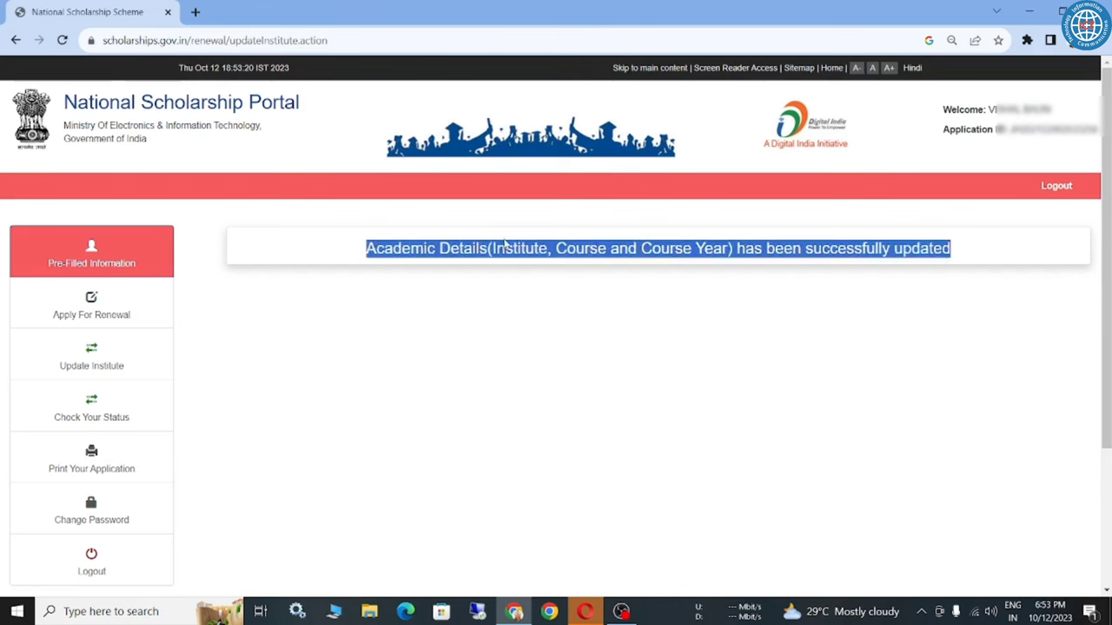
Read the success confirmation, then load the renewal application form.
click(504, 244)
triple_click(411, 252)
click(274, 297)
triple_click(402, 248)
click(306, 304)
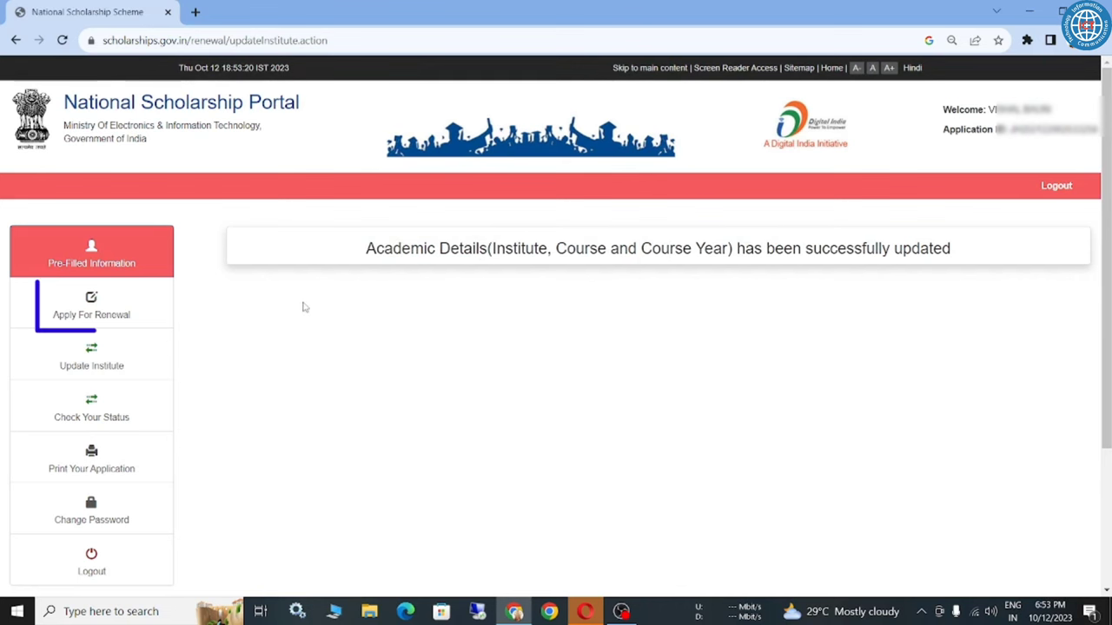
click(110, 311)
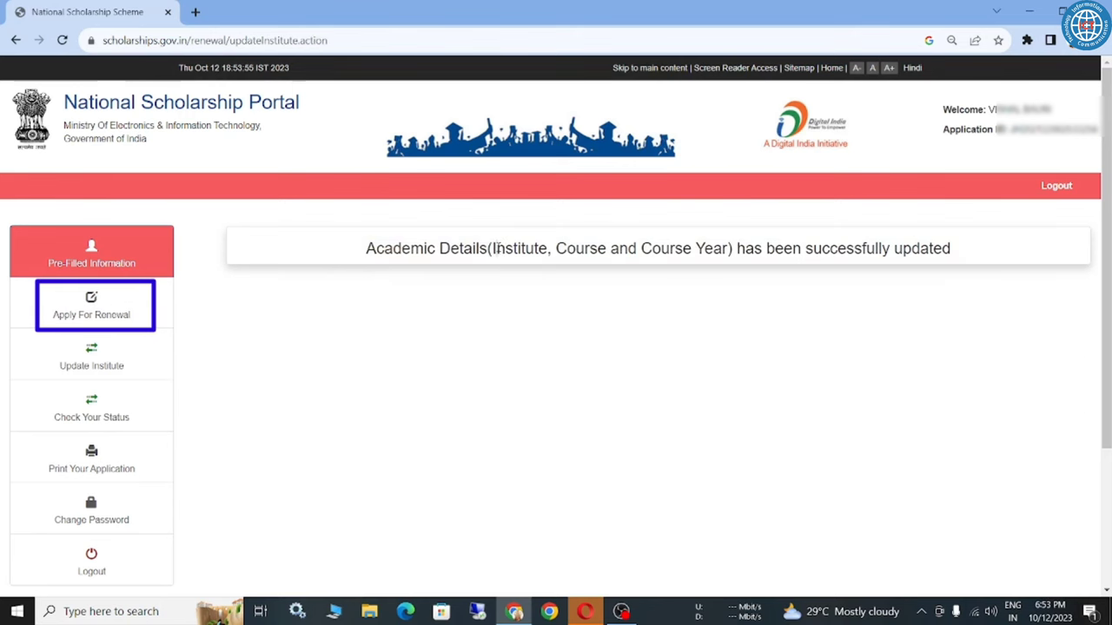
Check that the form still lists UPG HS MOKO as present institute, then log out.
triple_click(498, 247)
click(334, 320)
click(104, 311)
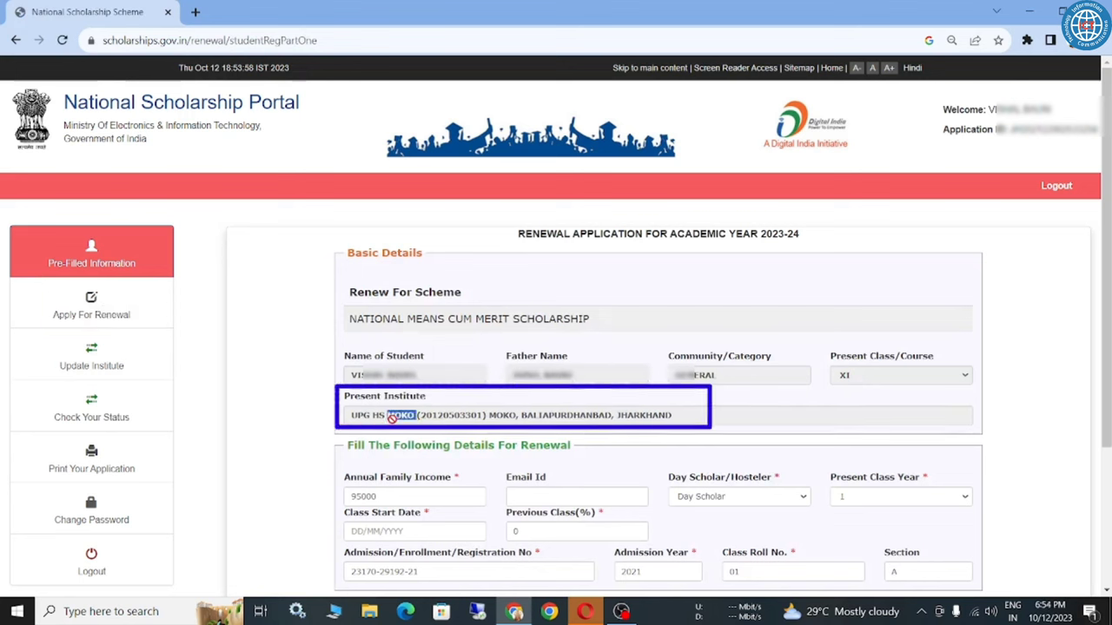
triple_click(416, 416)
click(306, 454)
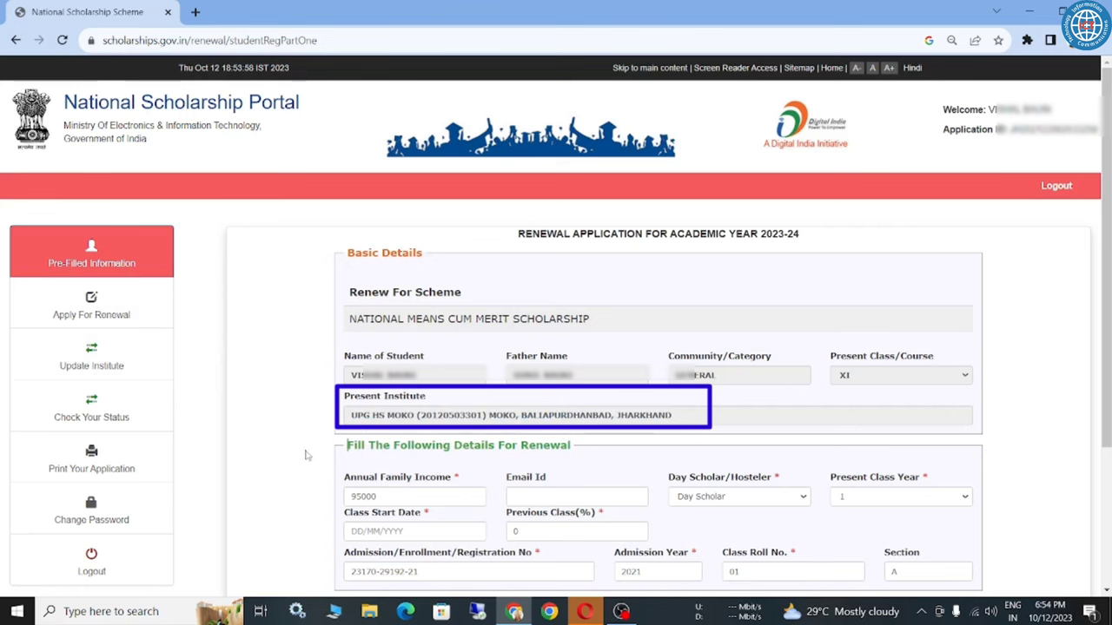
click(90, 560)
Paste the Application Id and password and log back in.
click(489, 292)
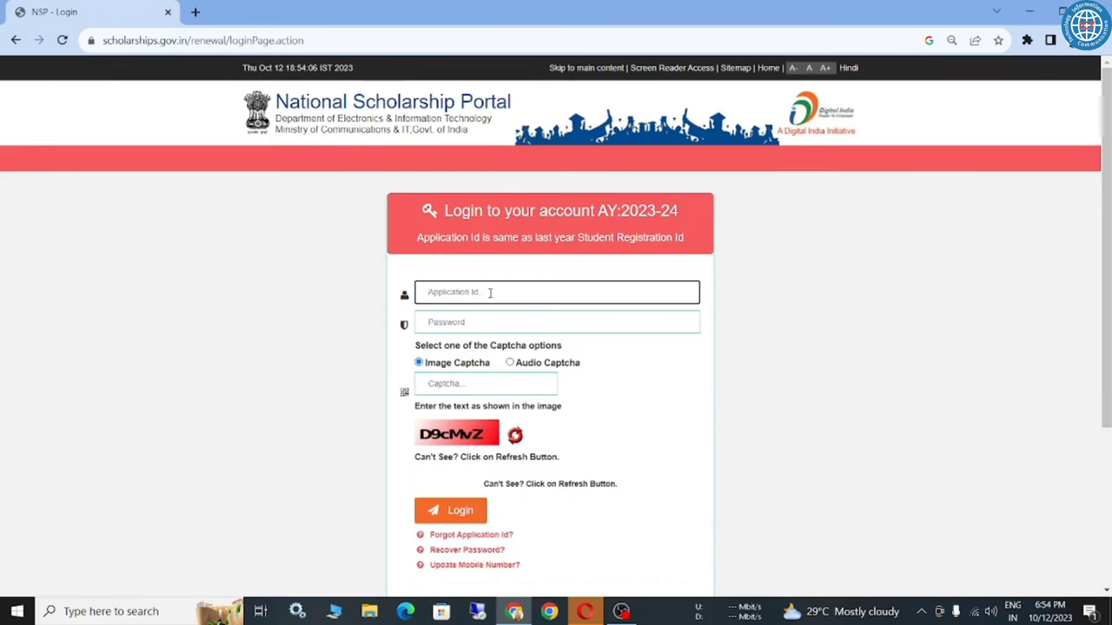
key(ctrl+v)
key(Tab)
key(ctrl+v)
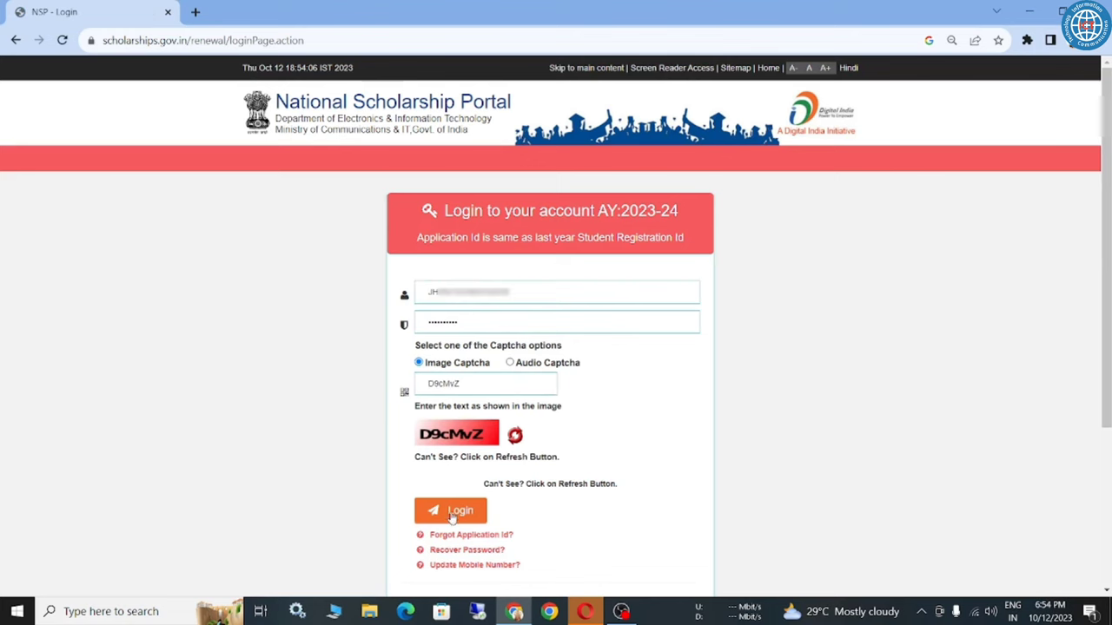
click(447, 514)
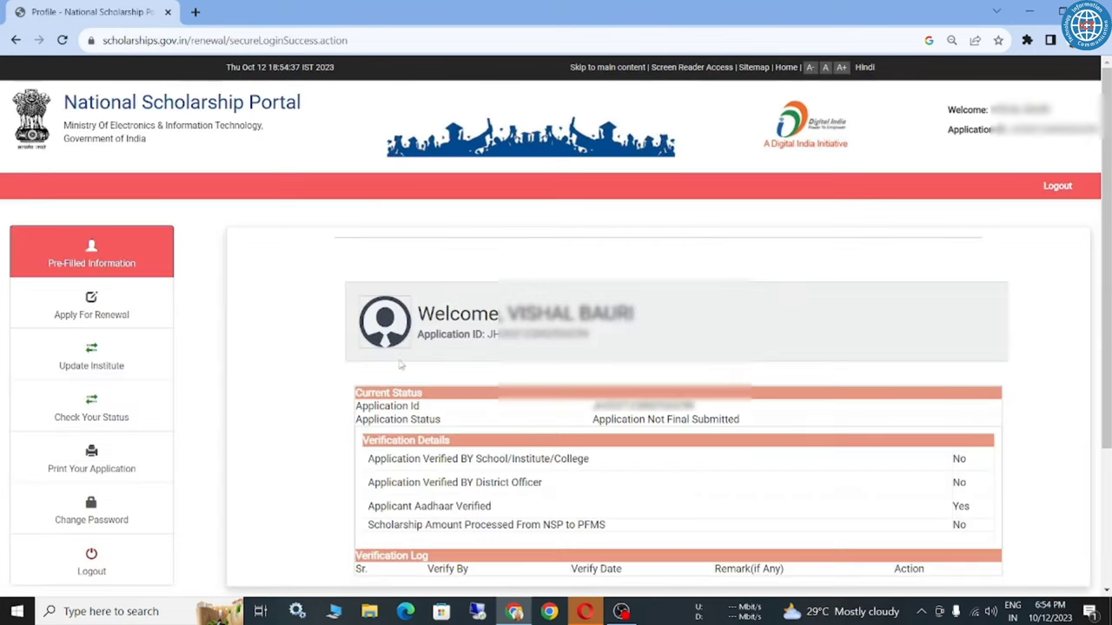
Check Update Institute, then confirm the renewal form shows +2 HIGH SCHOOL BALIAPUR as present institute.
click(109, 309)
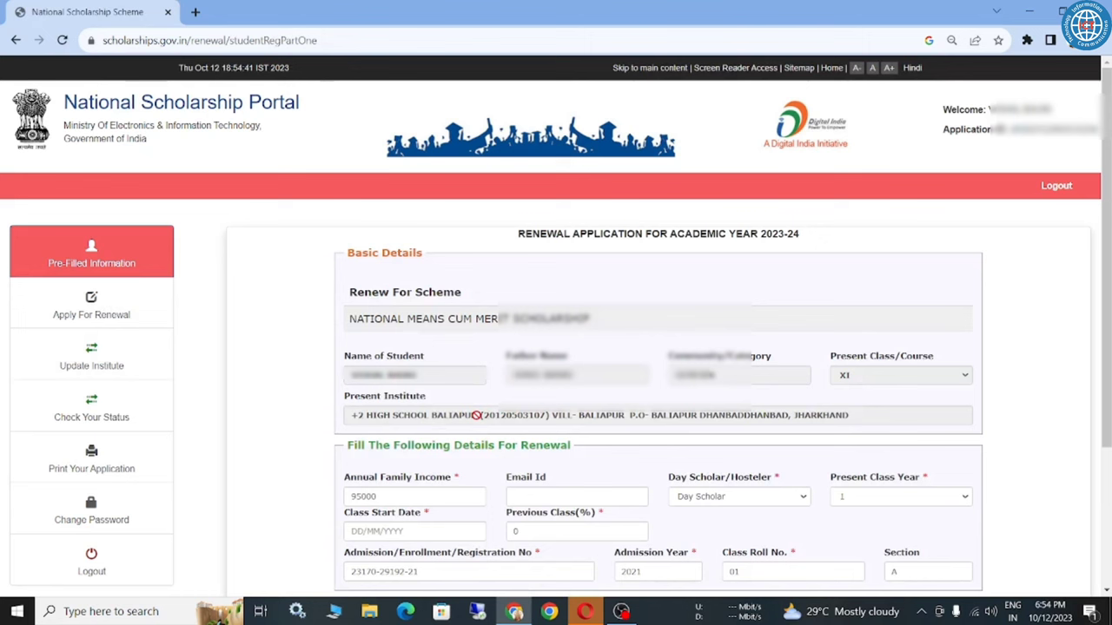
click(115, 361)
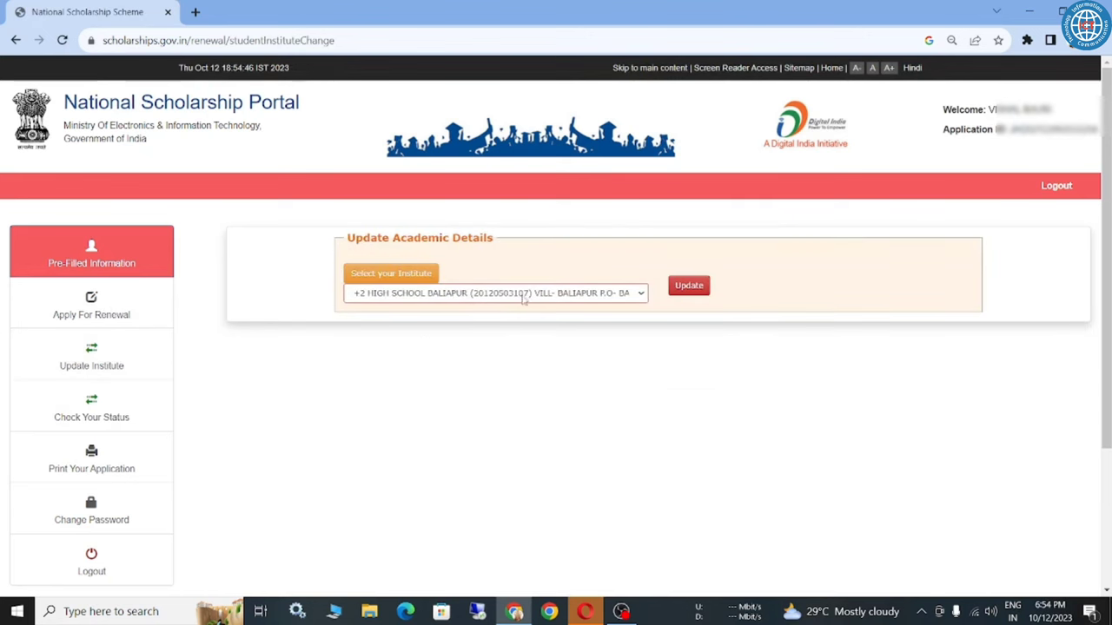
click(118, 316)
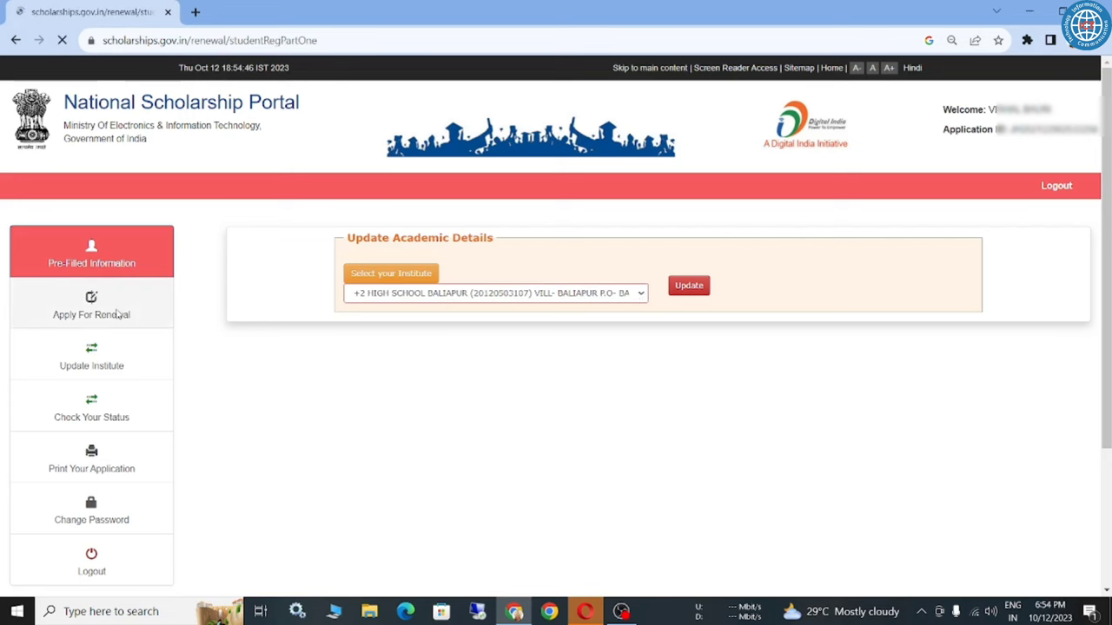
triple_click(414, 414)
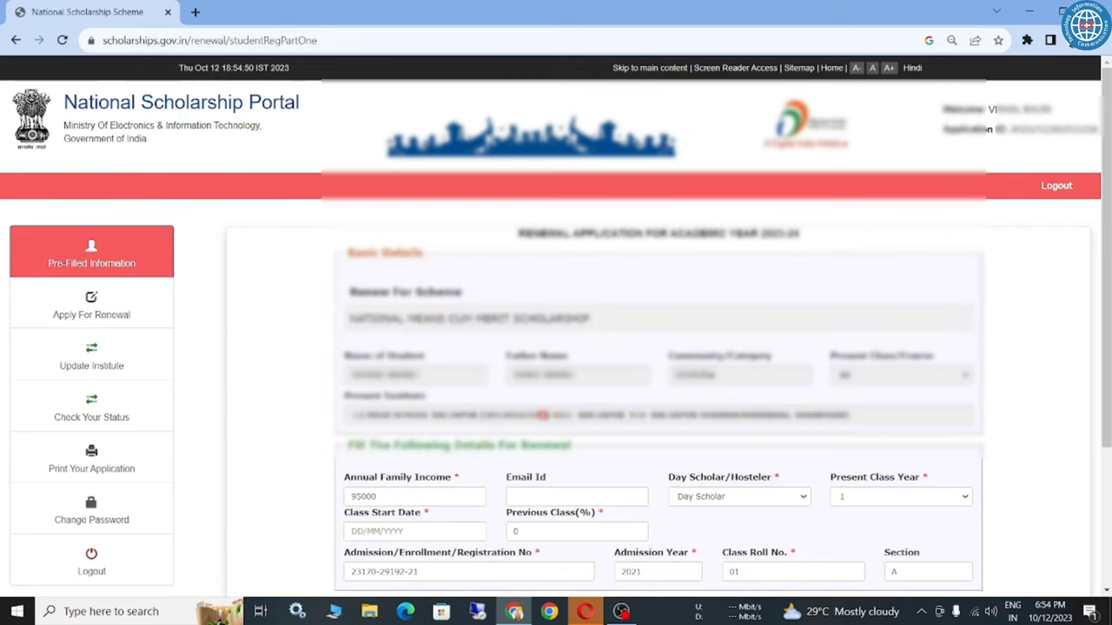
Set Day Scholar/Hosteler to Day Scholar and Present Class Year to 1.
scroll(556, 347, down, 3)
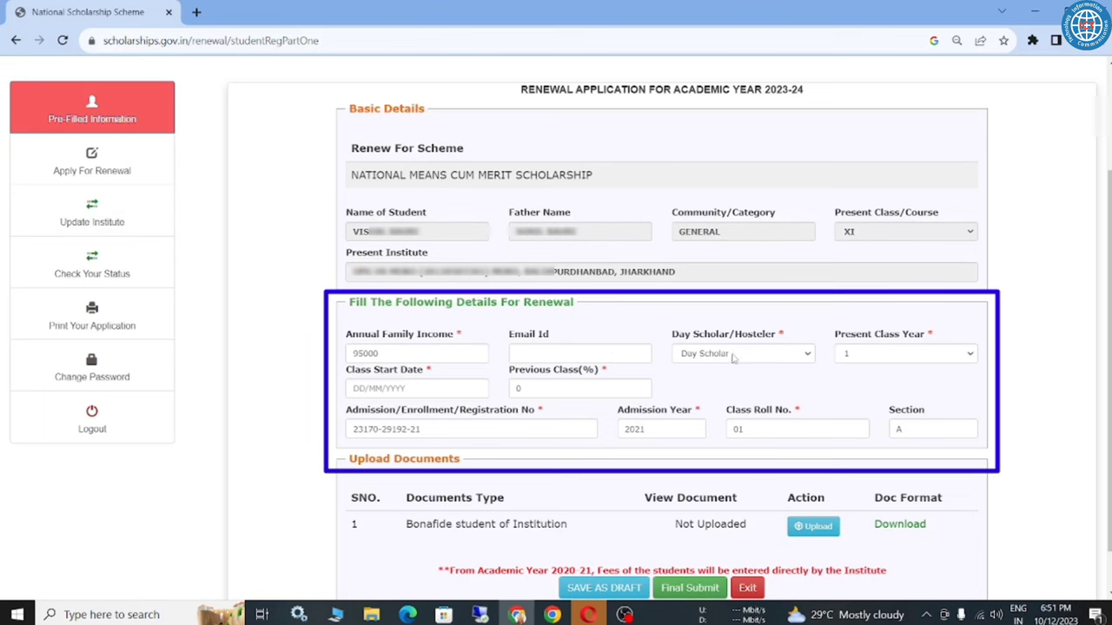
click(732, 355)
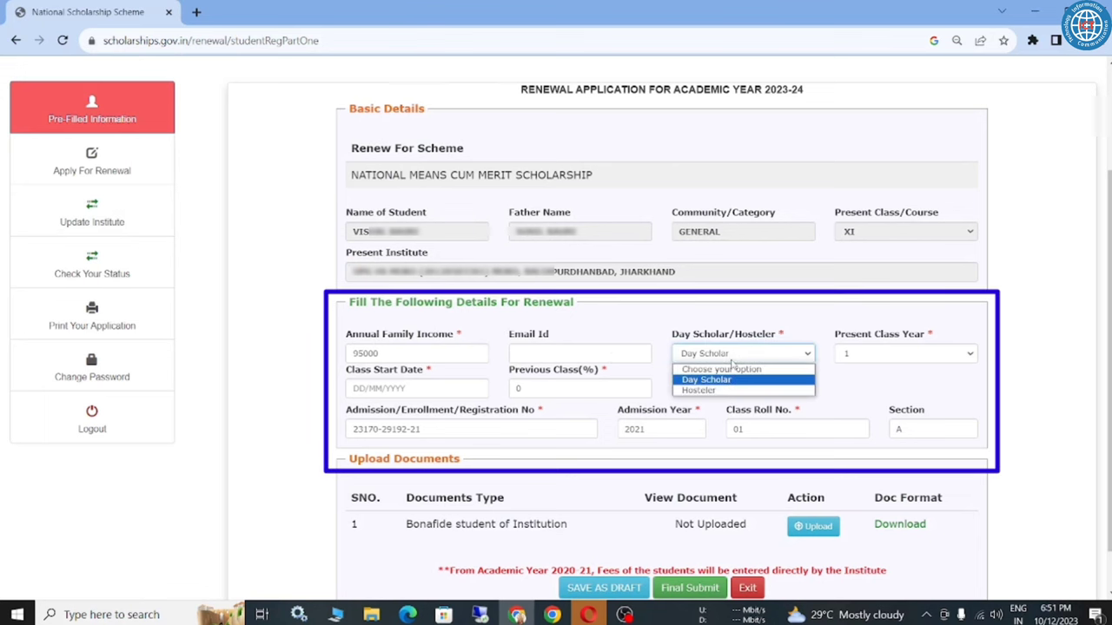
click(722, 381)
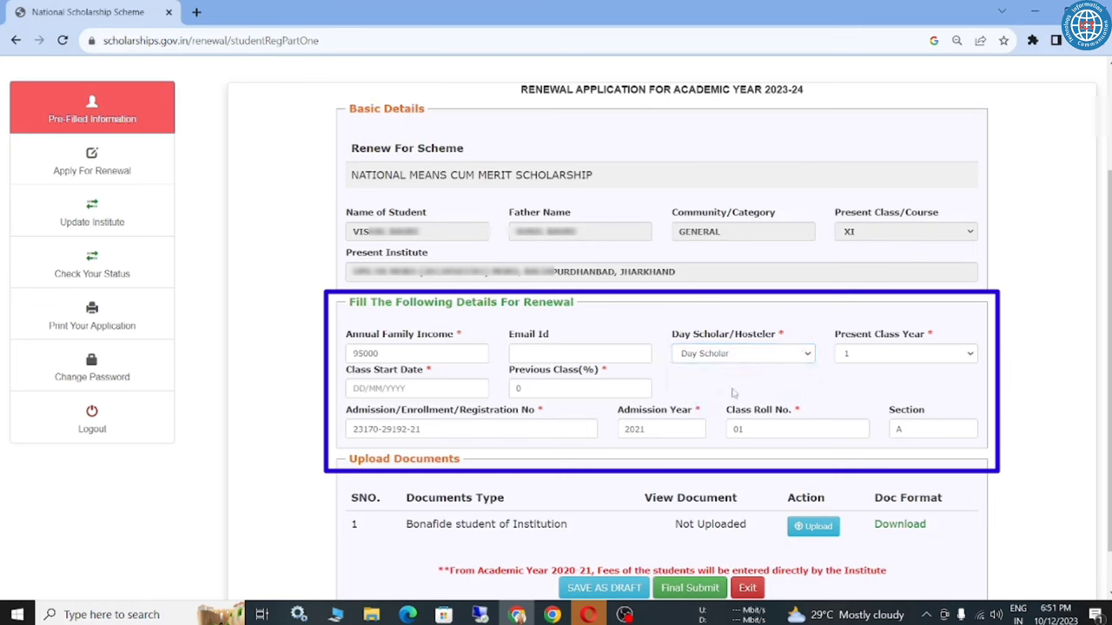
click(875, 354)
click(807, 380)
Check the Class Start Date, Previous Class(%) and registration number fields.
triple_click(345, 372)
click(271, 405)
triple_click(572, 373)
click(674, 375)
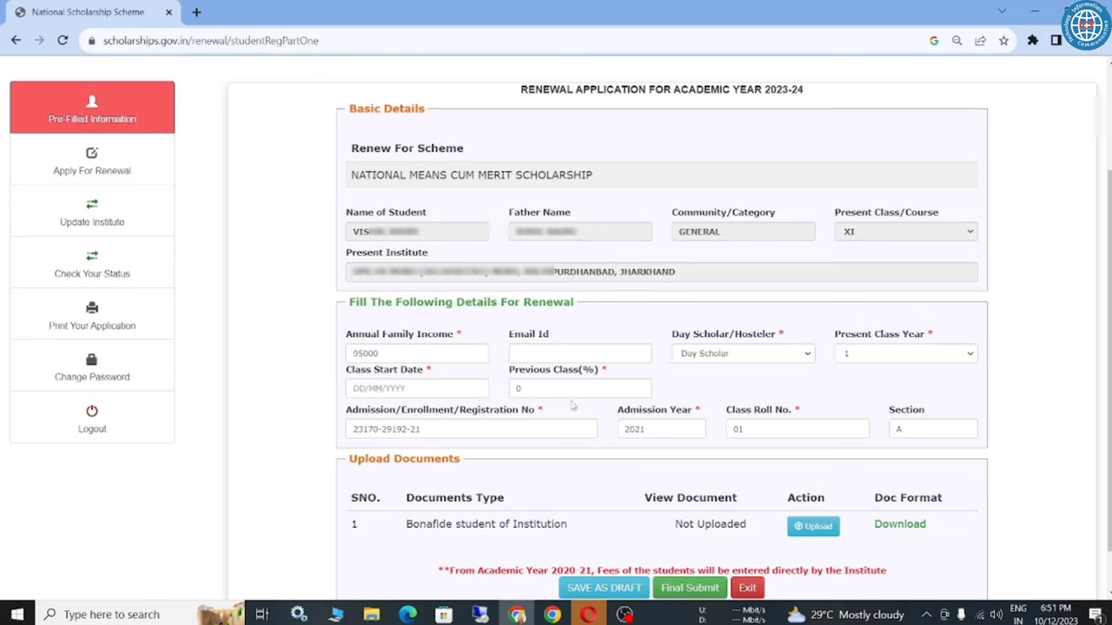
triple_click(379, 415)
click(337, 427)
triple_click(429, 429)
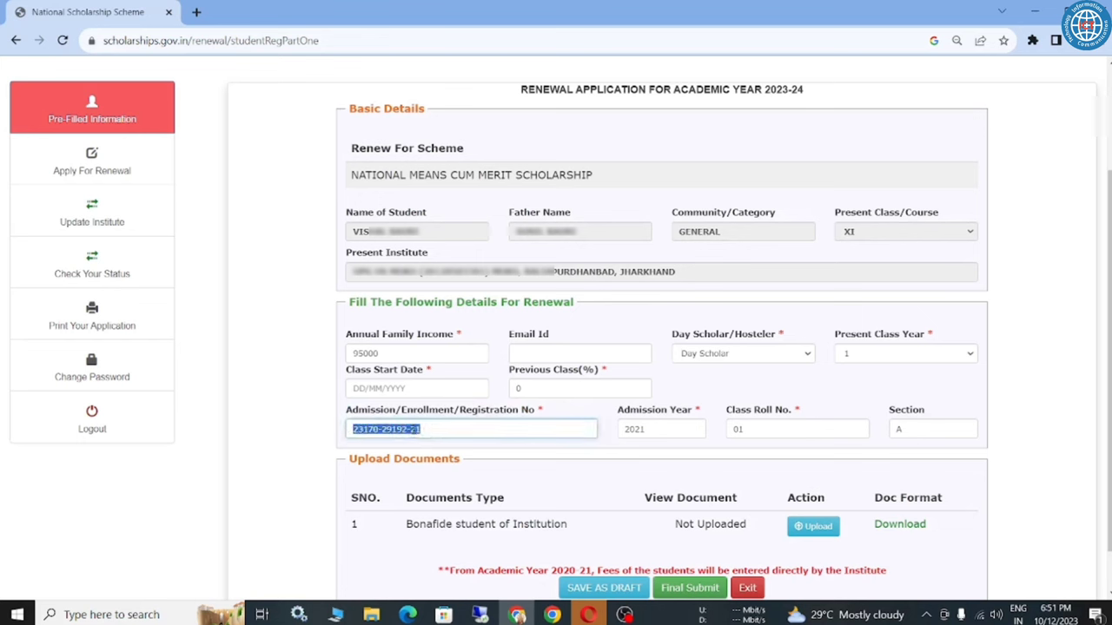
Check admission year, roll number 01 and section A, then save the application as a draft.
triple_click(653, 410)
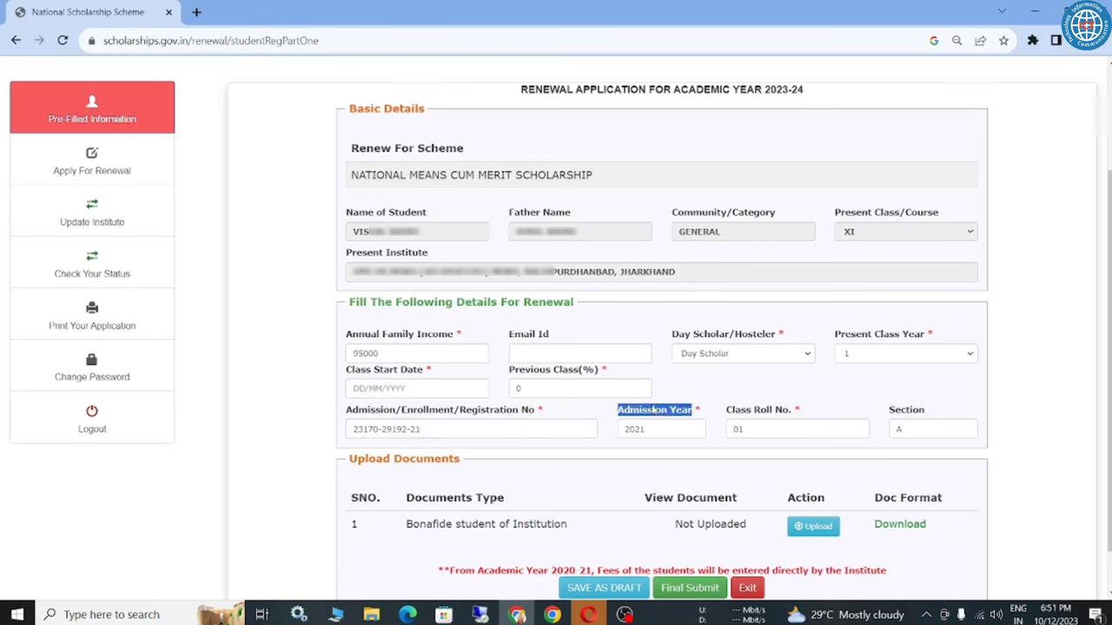
click(616, 419)
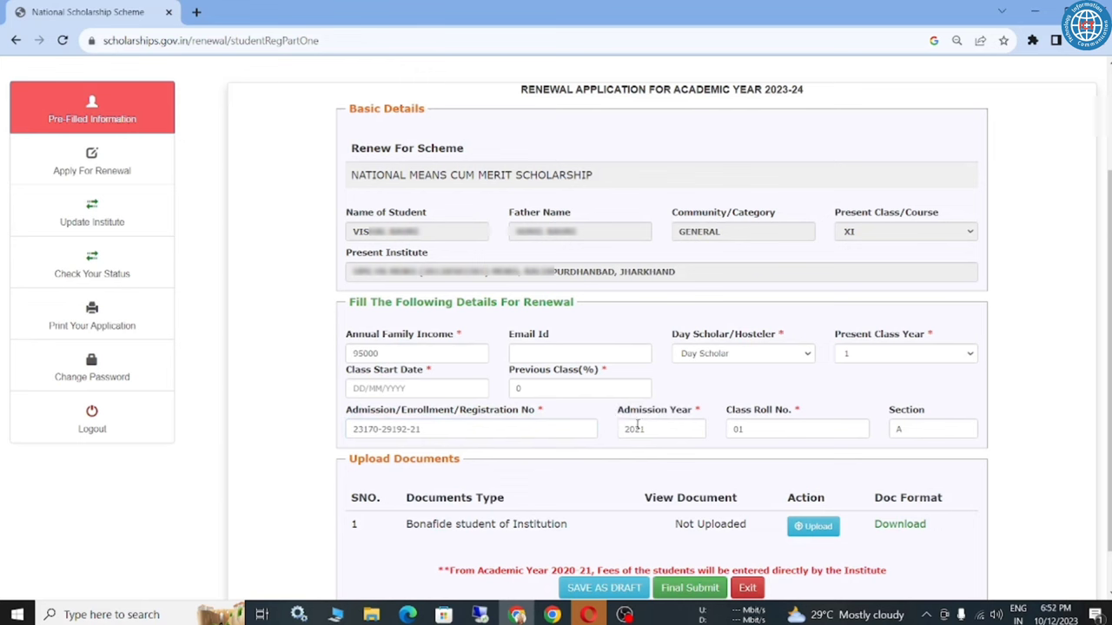
double_click(652, 429)
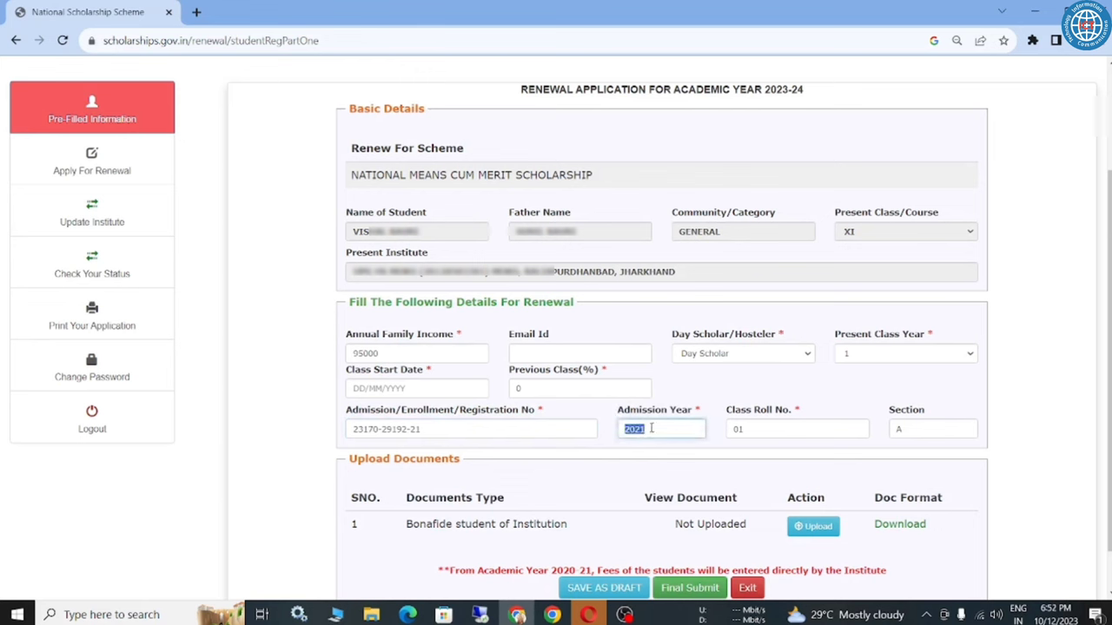
click(732, 400)
double_click(759, 425)
click(753, 395)
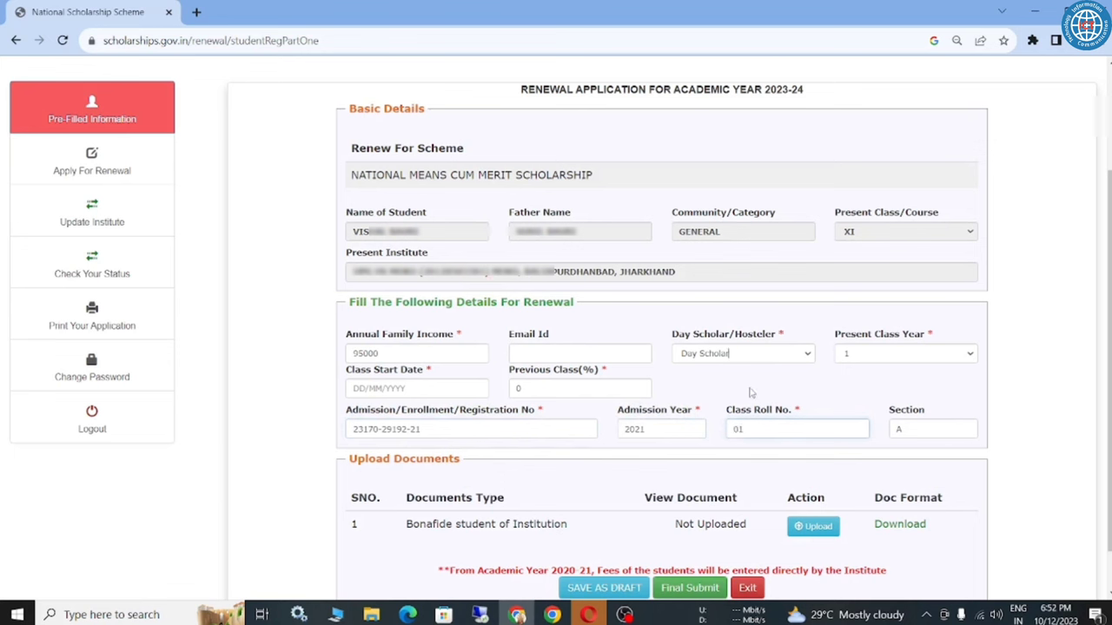
double_click(915, 427)
click(839, 397)
click(598, 588)
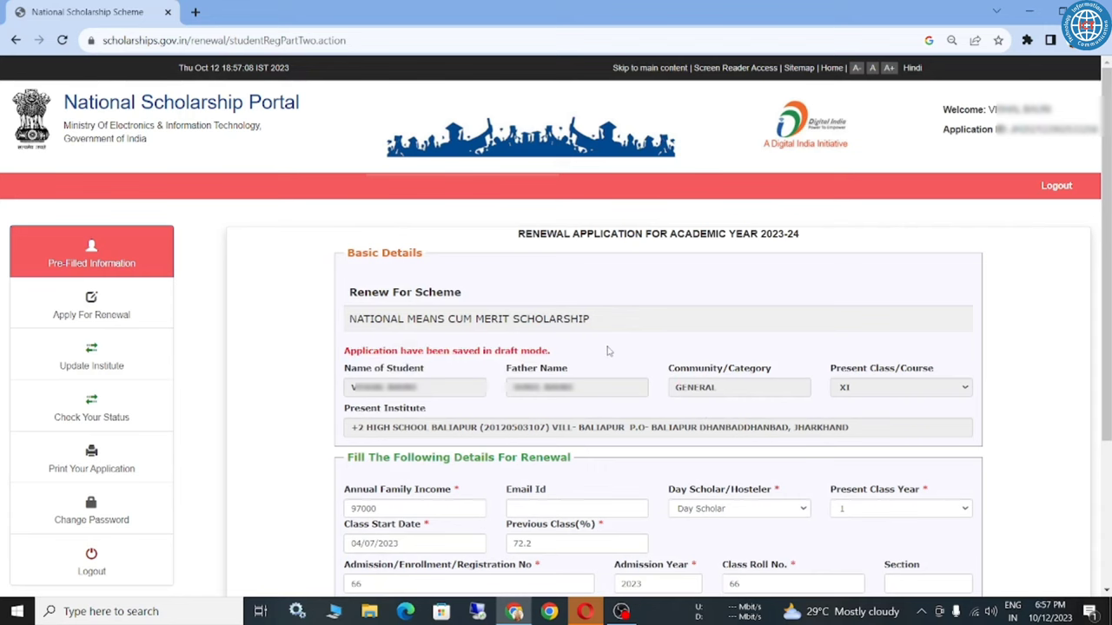
Open the bonafide certificate format in a new tab and cancel its print preview.
scroll(609, 365, down, 3)
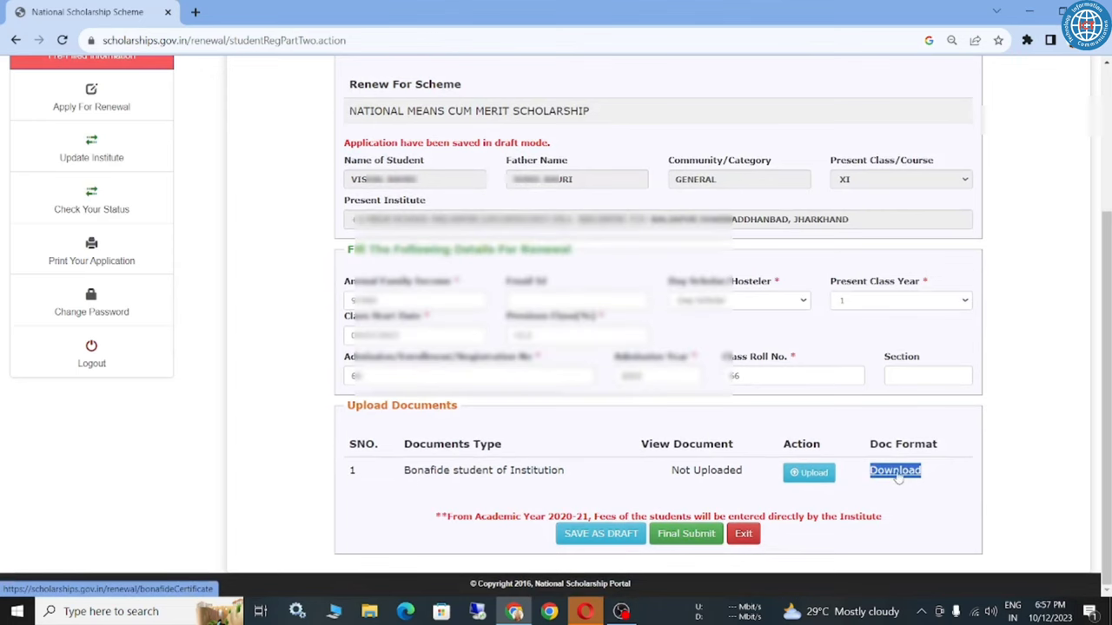
click(895, 471)
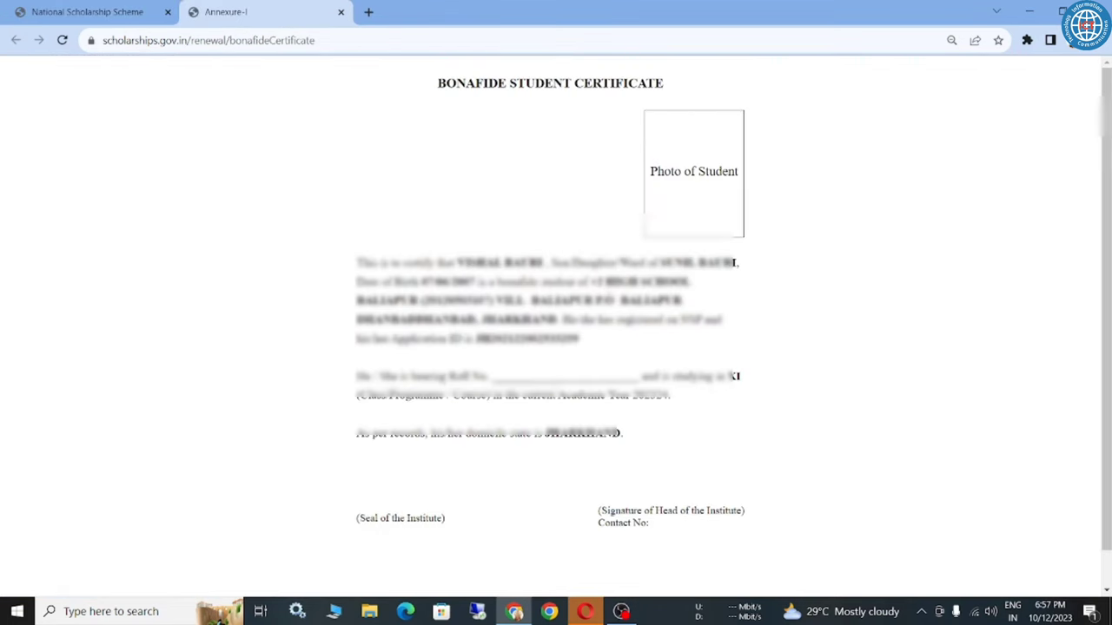
drag(597, 280, 684, 302)
scroll(556, 348, down, 1)
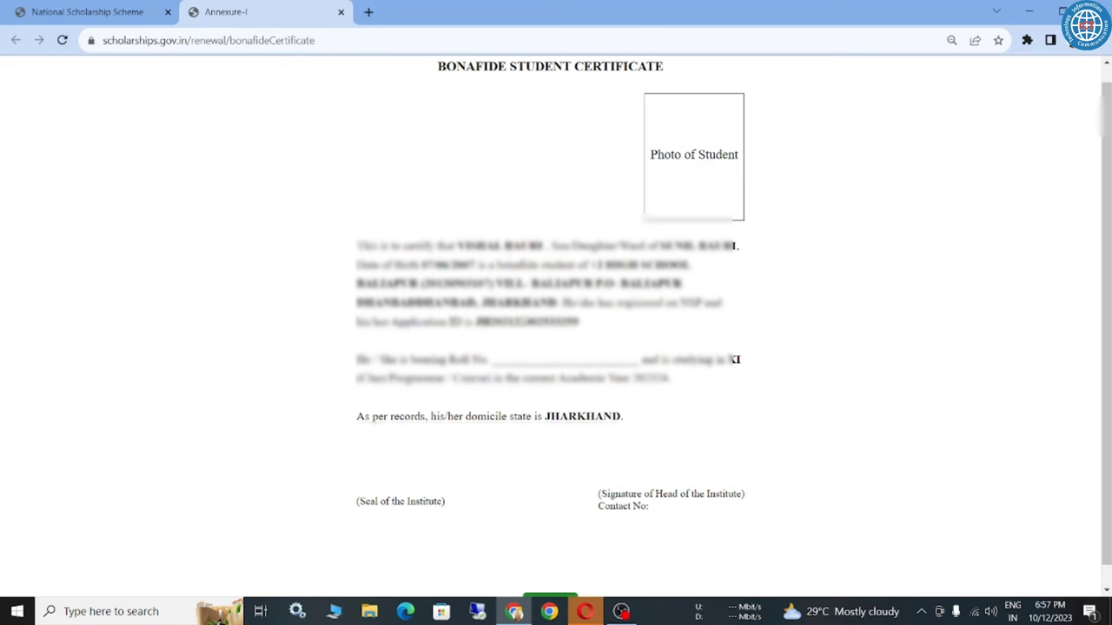
click(551, 581)
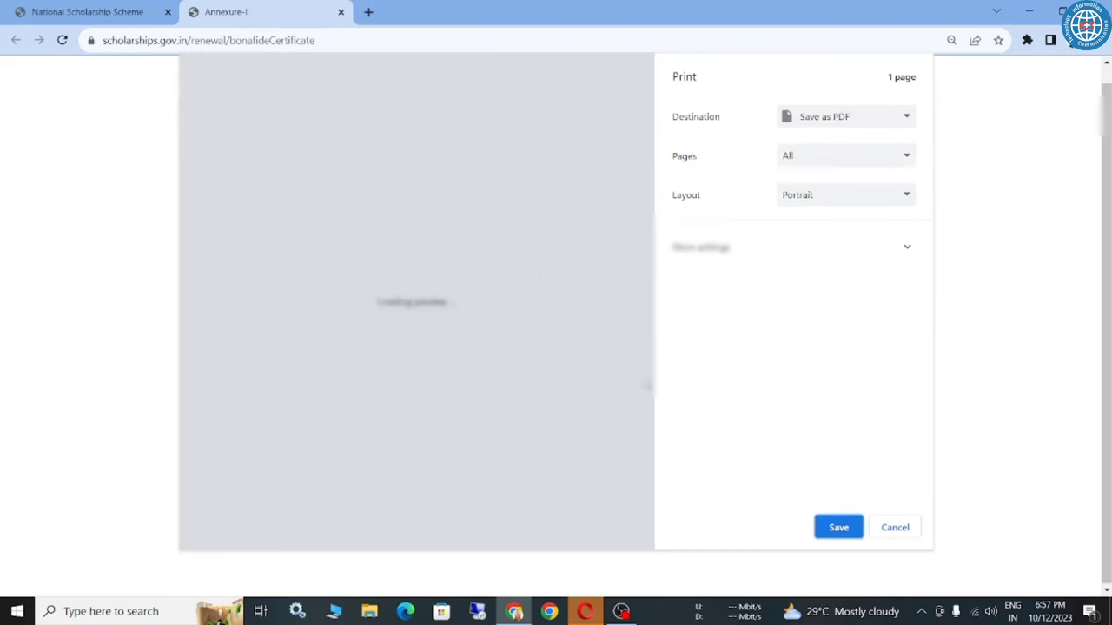
click(892, 526)
Review the certificate's photo, Roll No., domicile, signature and seal lines, then return to the renewal form.
triple_click(675, 158)
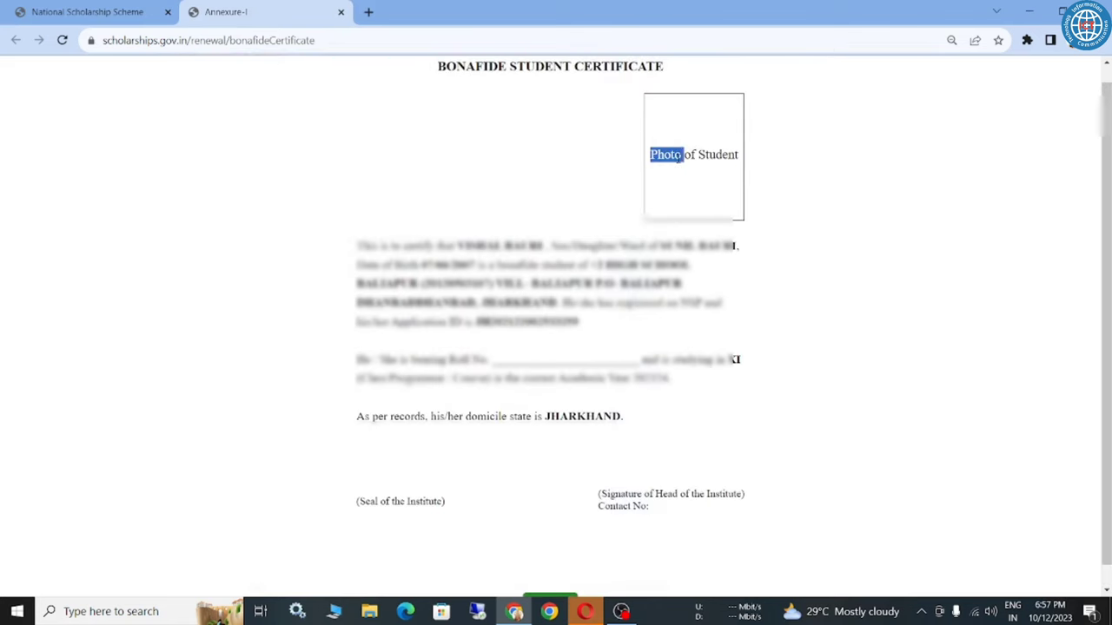
drag(503, 358, 602, 358)
click(598, 358)
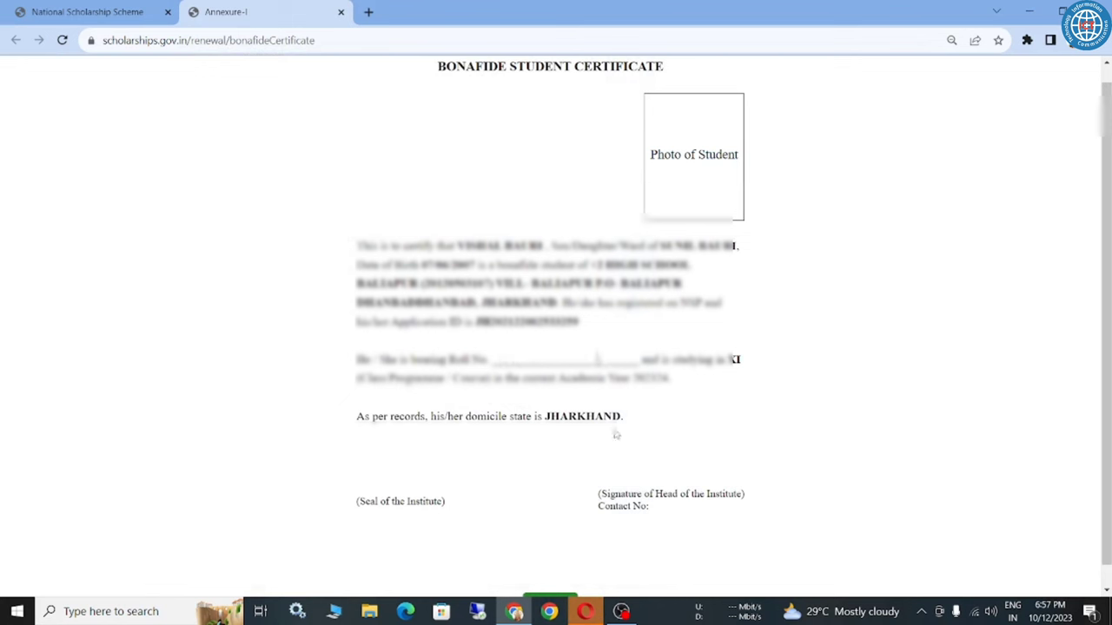
drag(597, 493, 711, 493)
click(614, 518)
double_click(613, 506)
click(548, 491)
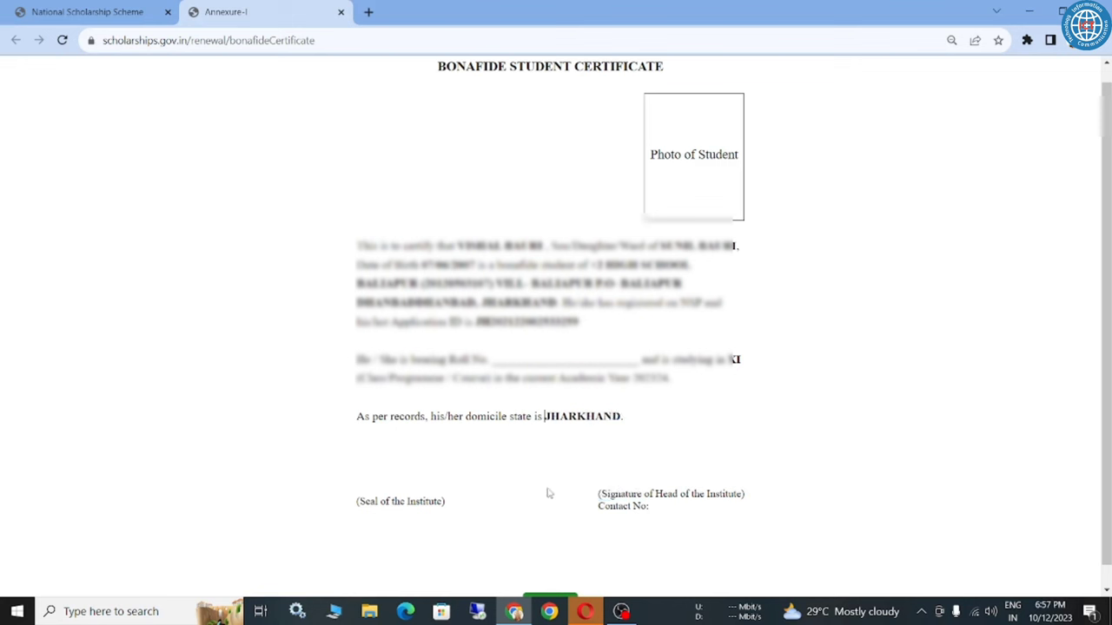
triple_click(401, 502)
click(425, 461)
click(92, 14)
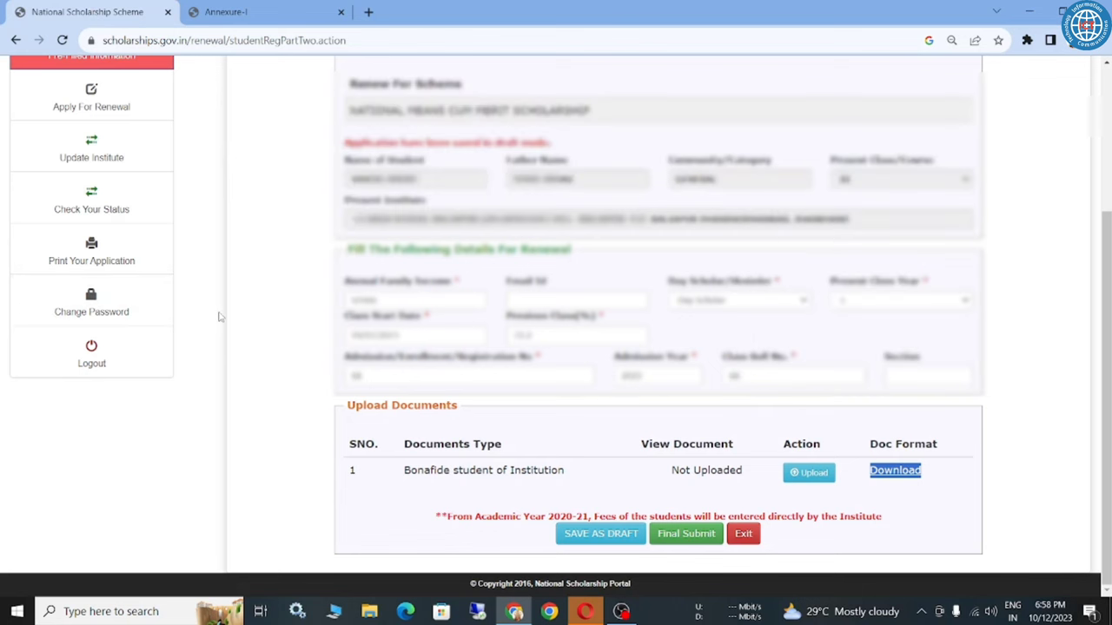
Reopen the Apply For Renewal application form and scroll down to the documents section.
scroll(248, 265, up, 1)
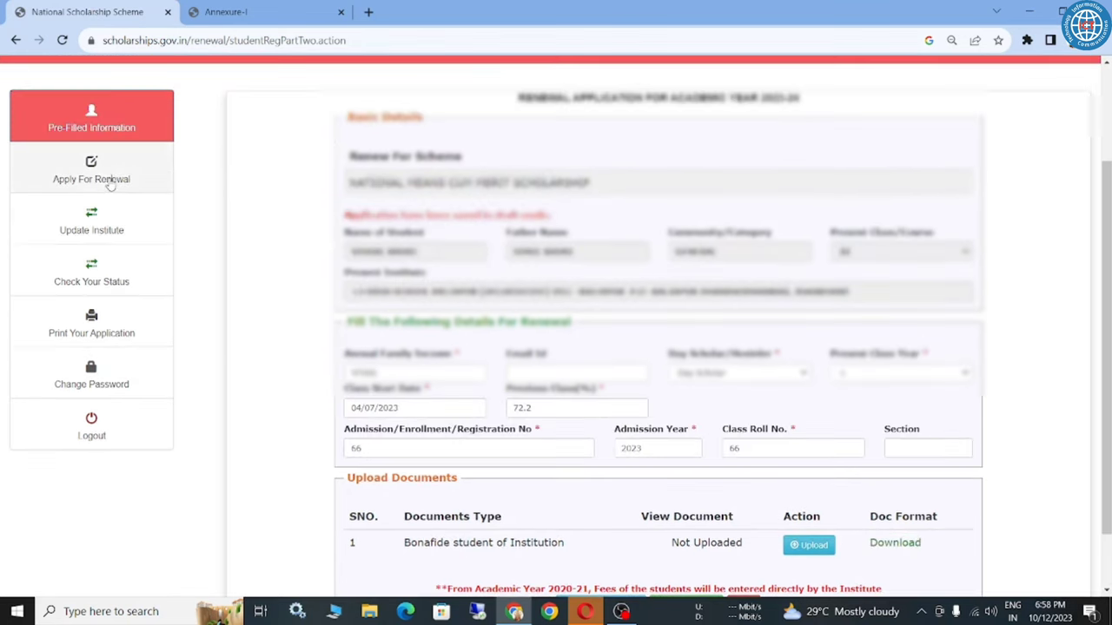
click(109, 178)
scroll(109, 178, down, 2)
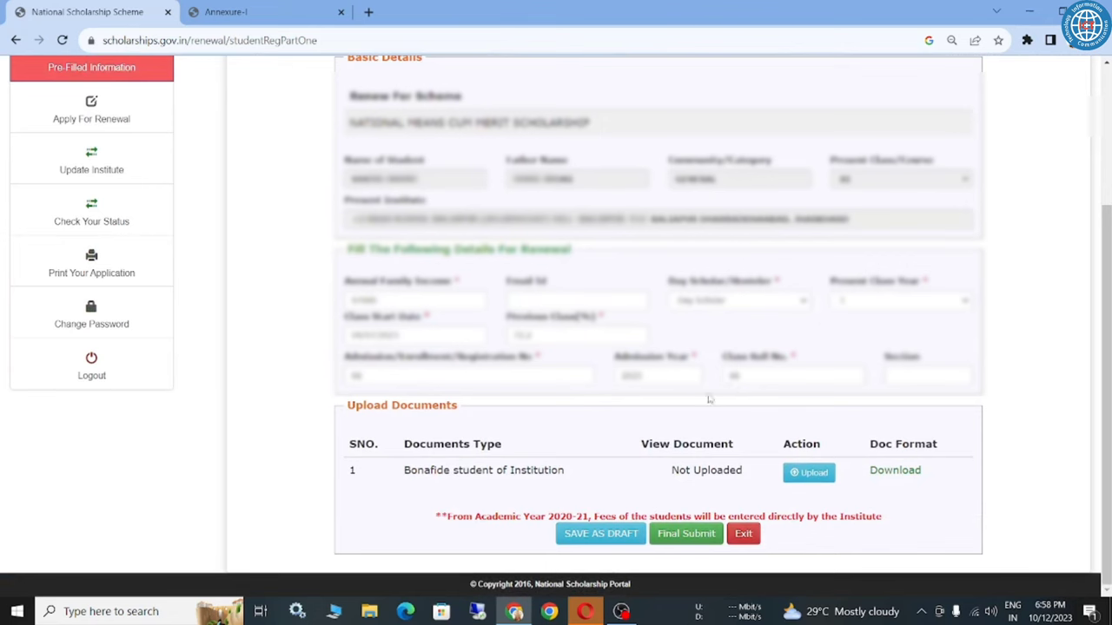
Start a bonafide certificate upload, cancel the file picker, and close the Documents Upload dialog.
click(811, 474)
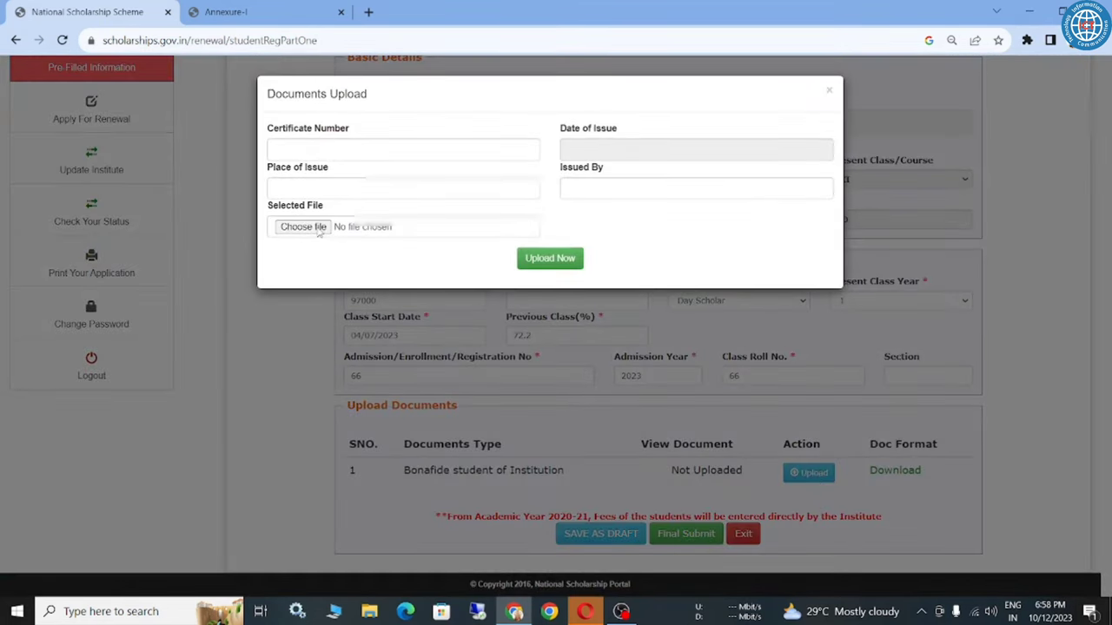
click(320, 228)
key(Escape)
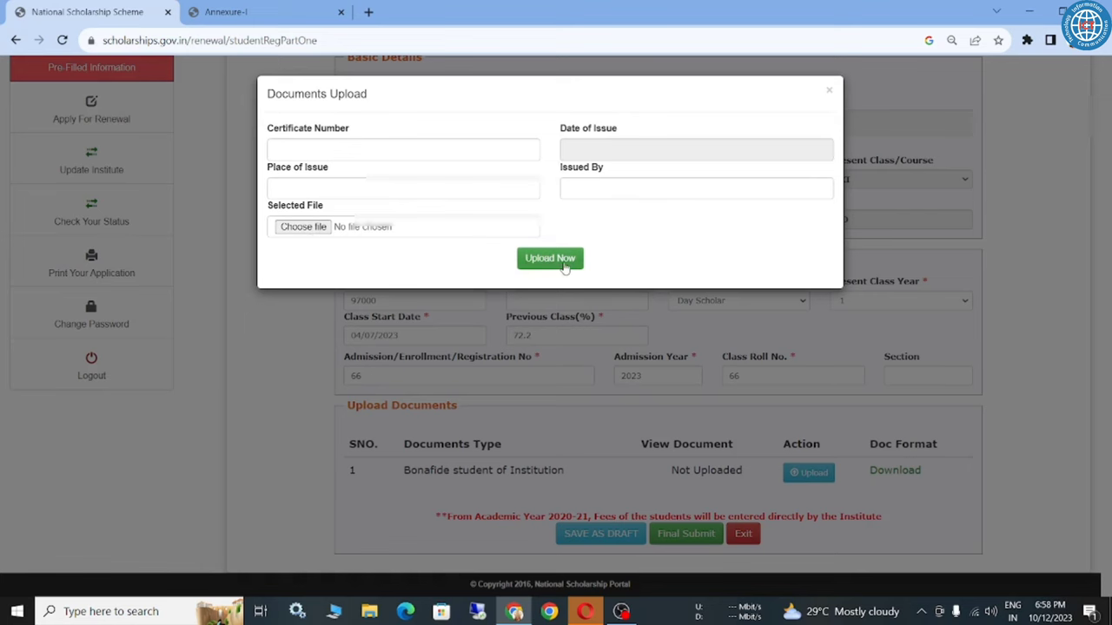
click(830, 91)
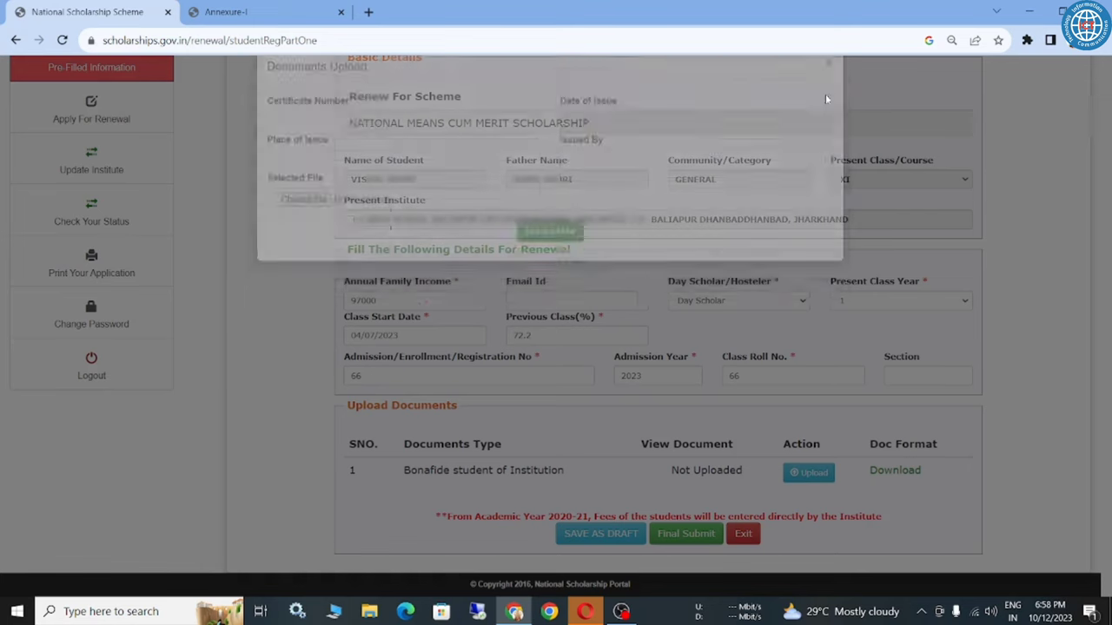
Highlight the bonafide certificate's Not Uploaded status, then clear the highlight.
triple_click(695, 470)
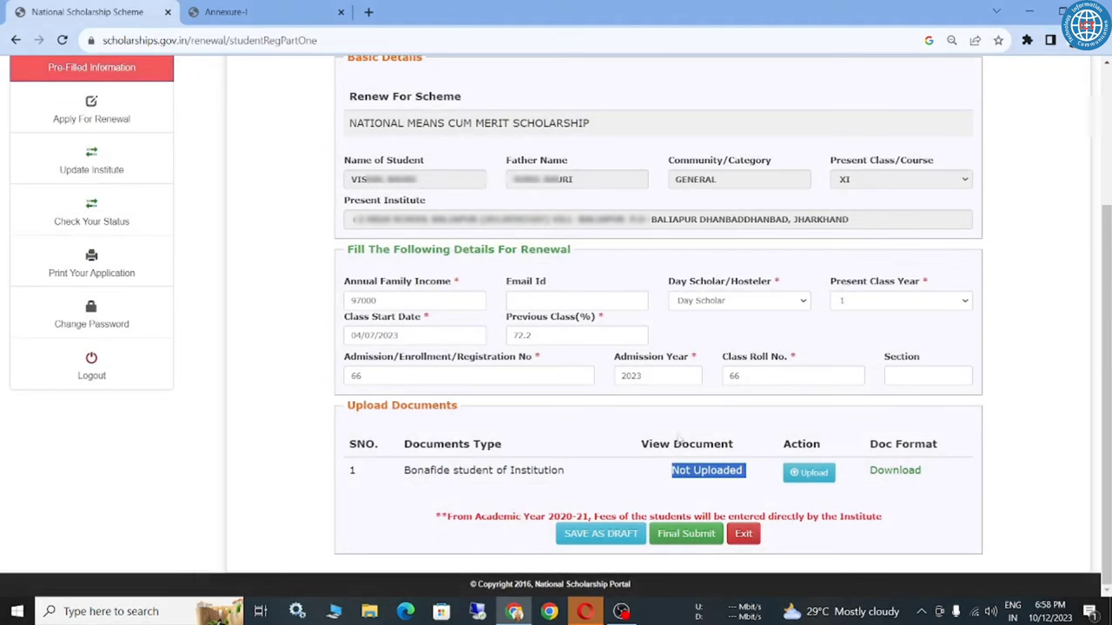
double_click(695, 467)
triple_click(695, 470)
click(457, 405)
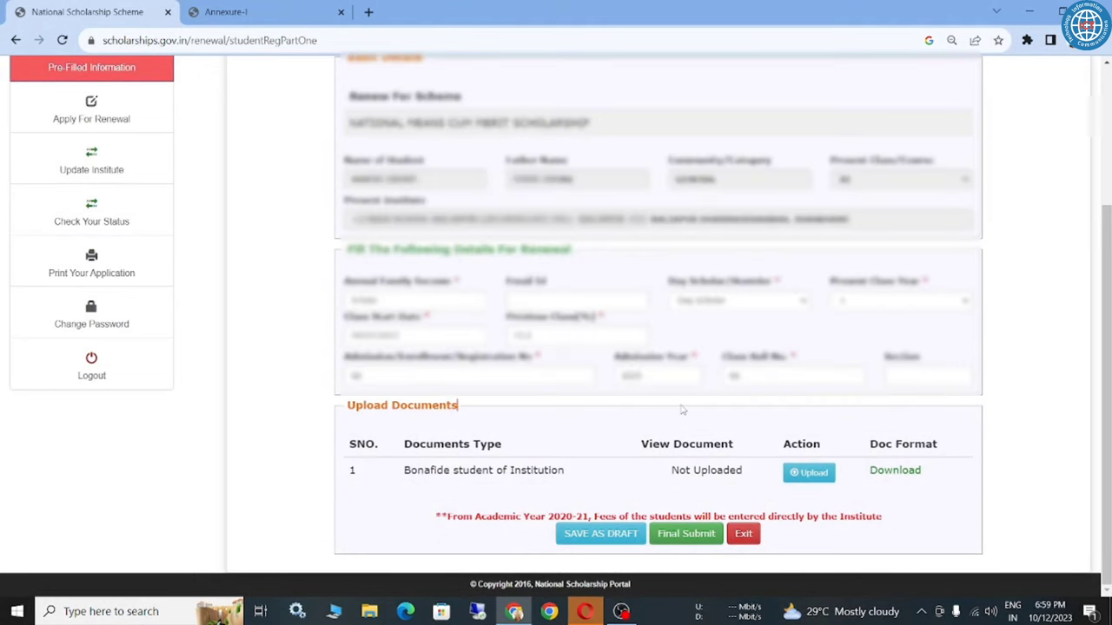
scroll(457, 434, up, 2)
scroll(457, 549, down, 2)
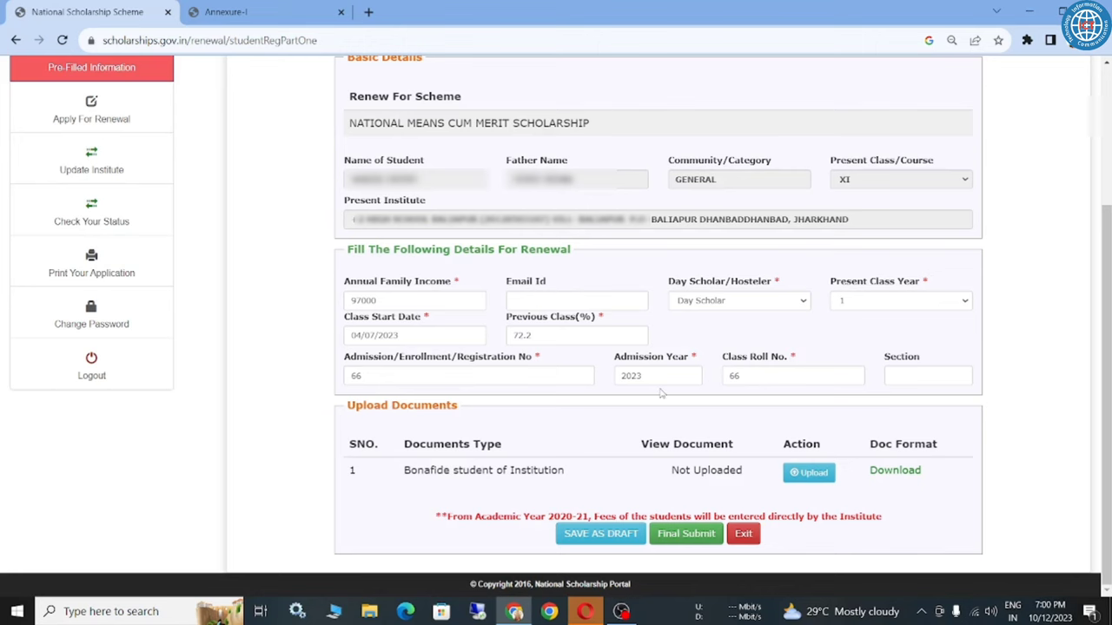
scroll(662, 394, up, 3)
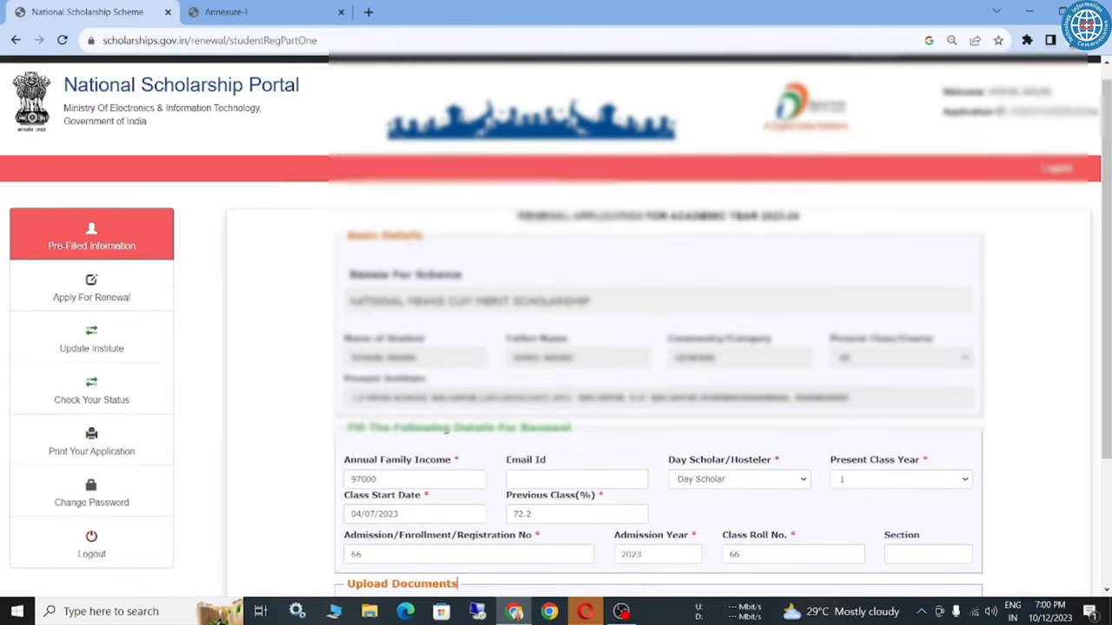